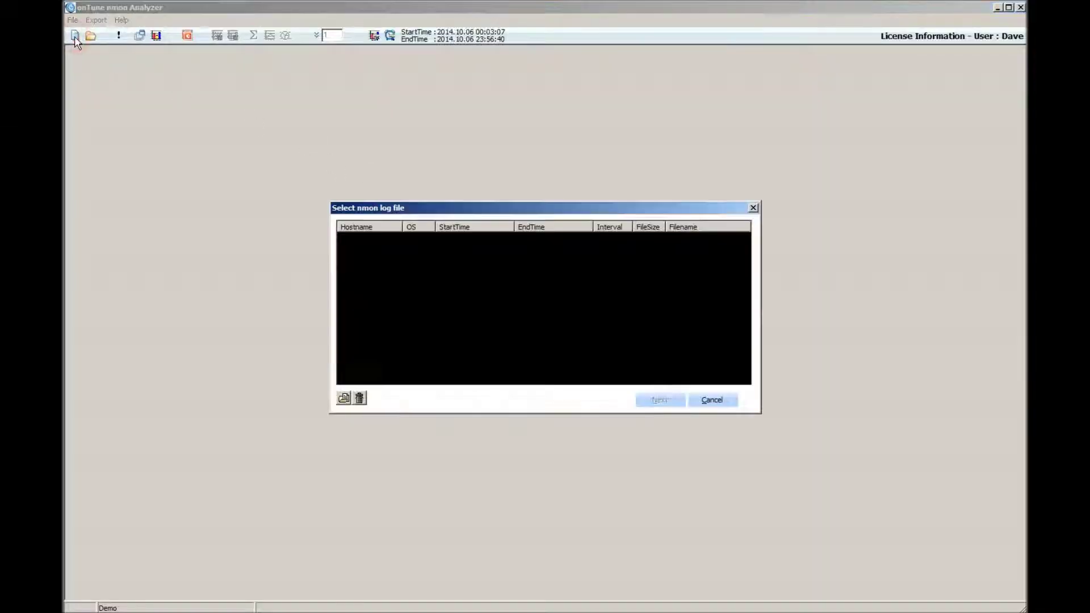
# Load LCIDBP1_141006_0000.nmon and LCIDBP2_141006_0000.nmon into the log list and select both rows.
pyautogui.click(343, 398)
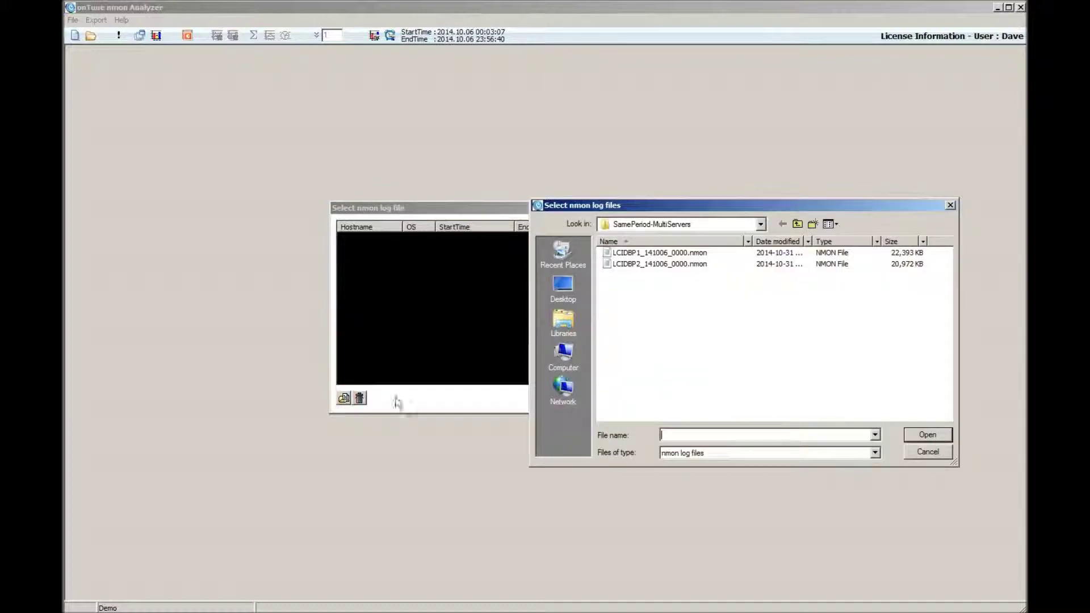
pyautogui.click(904, 253)
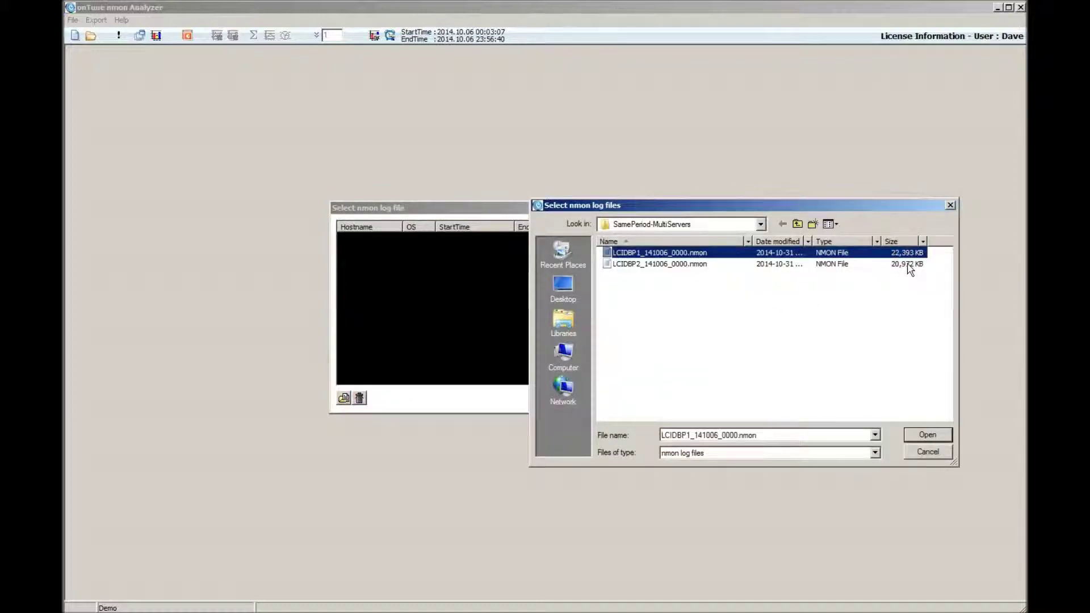
pyautogui.click(903, 265)
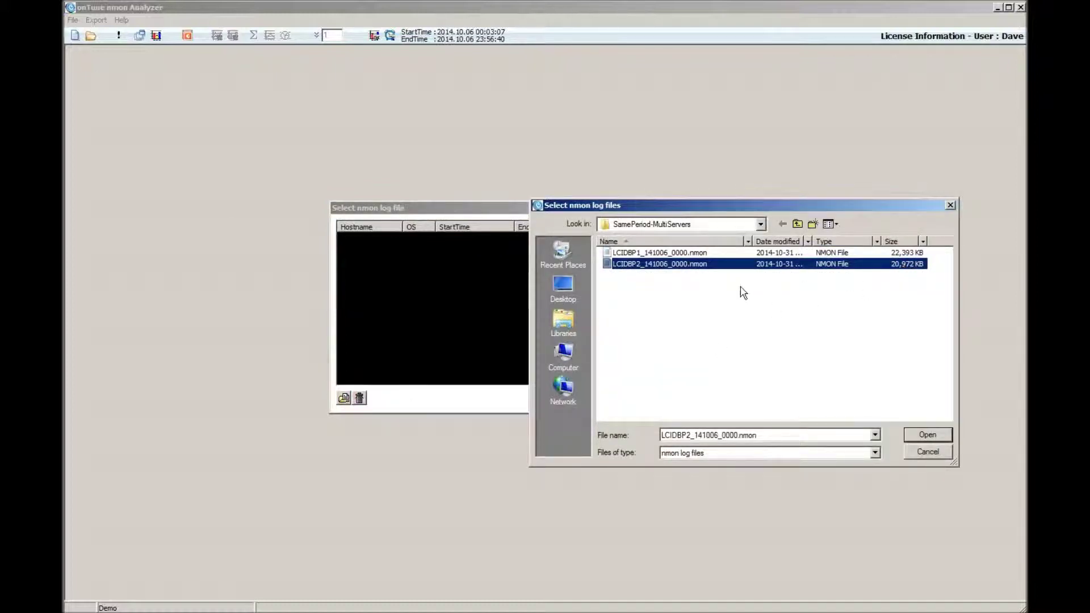
pyautogui.moveTo(743, 291); pyautogui.dragTo(656, 253)
pyautogui.click(925, 435)
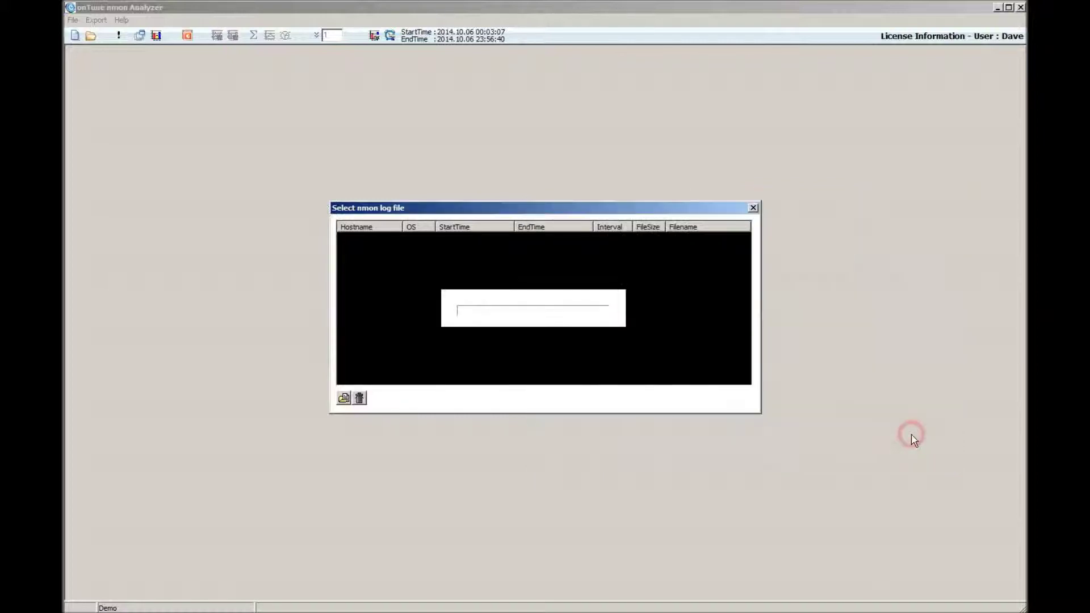
pyautogui.click(643, 239)
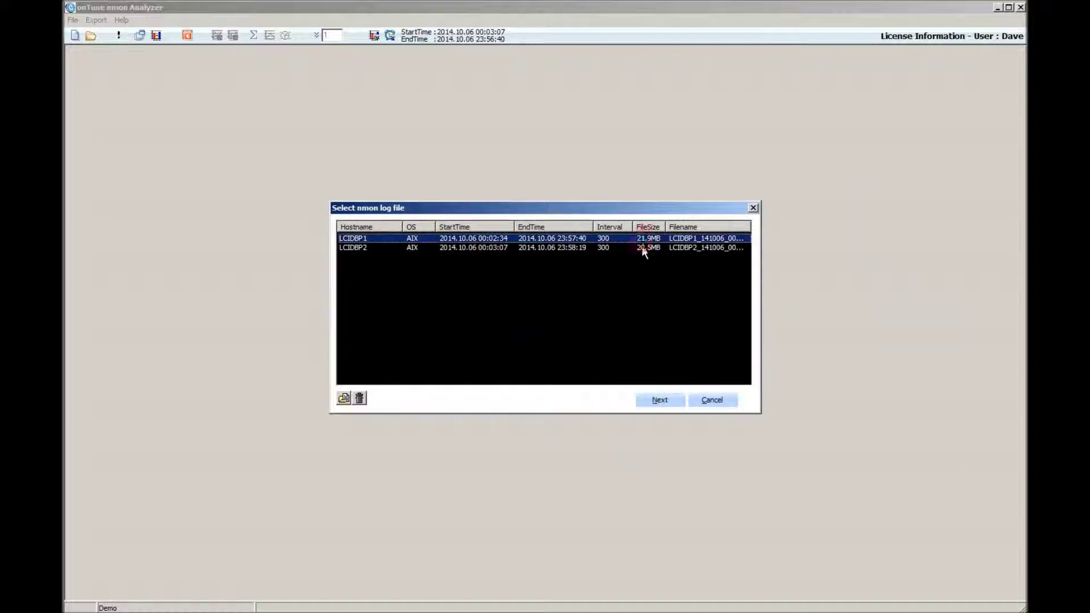
pyautogui.click(642, 249)
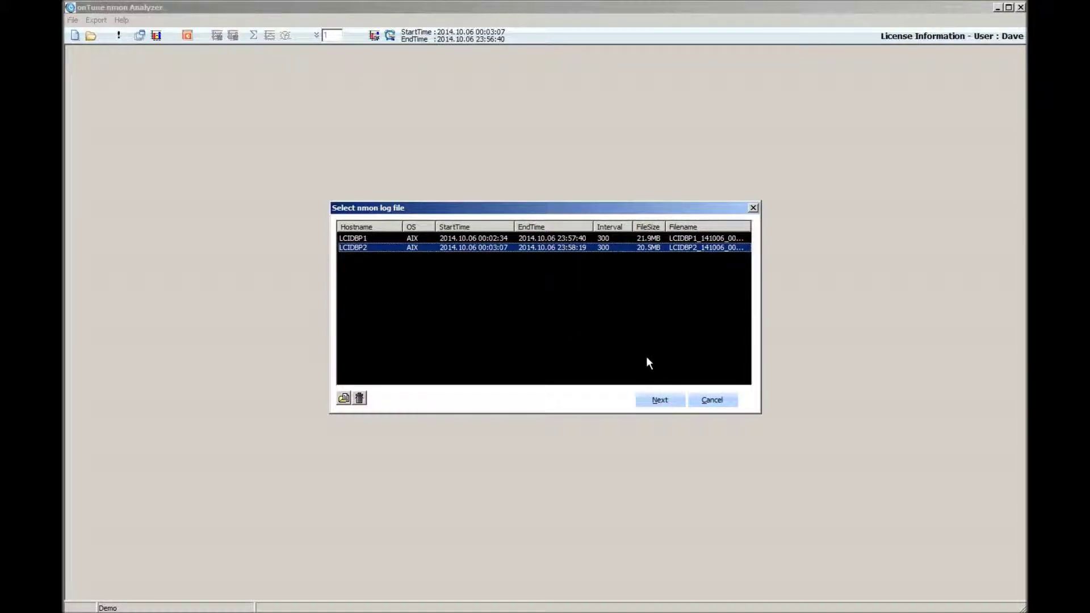
# Accept the Demo analysis period and name for both servers and start processing the logs.
pyautogui.click(660, 400)
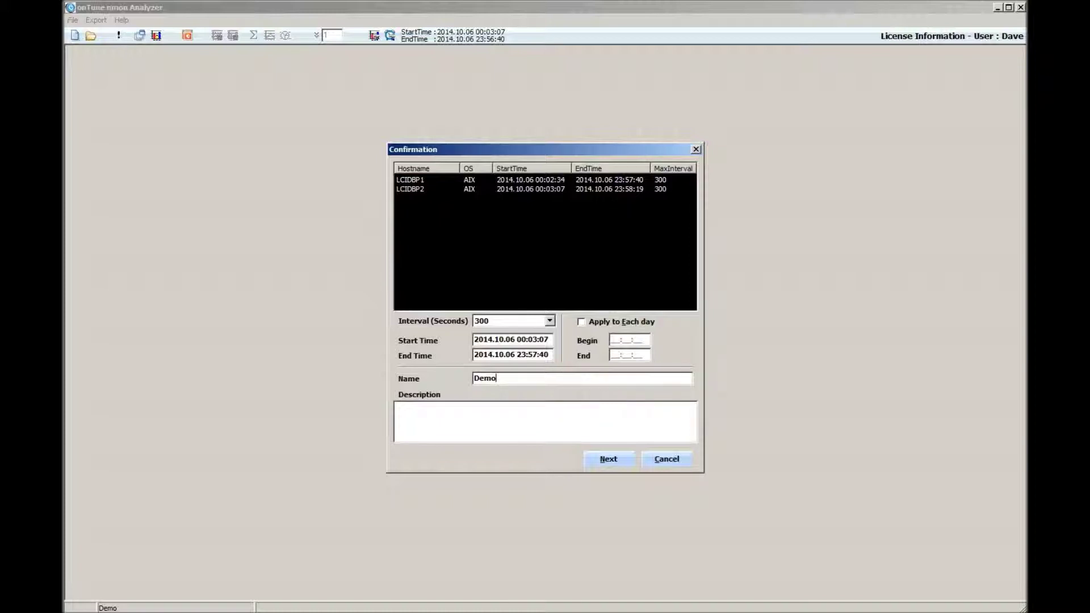
pyautogui.click(608, 460)
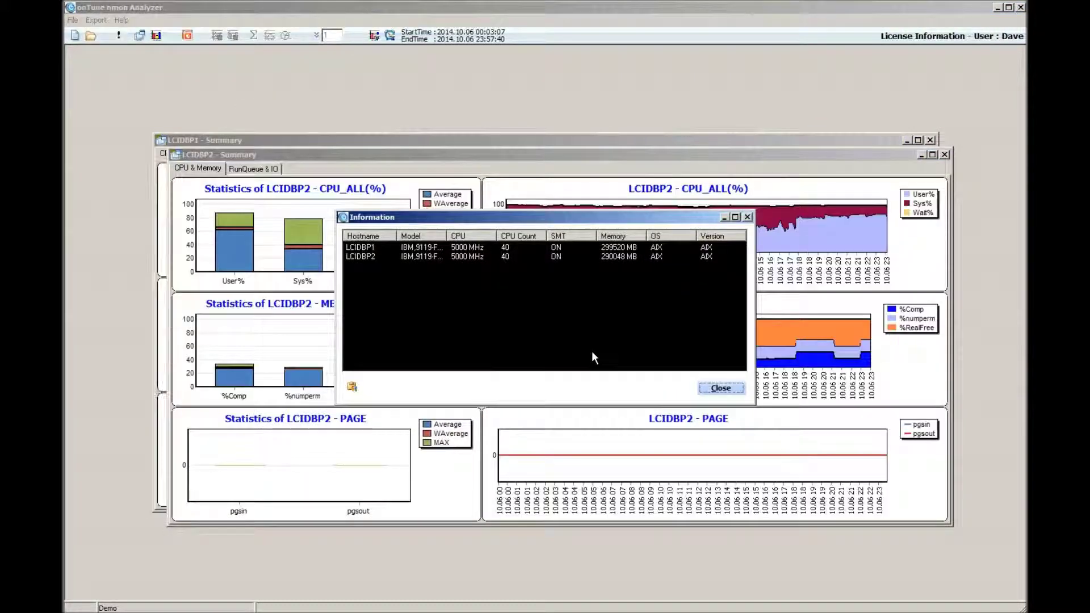
# Dismiss the hardware Information list and review run queue and IO charts in both summaries.
pyautogui.click(712, 389)
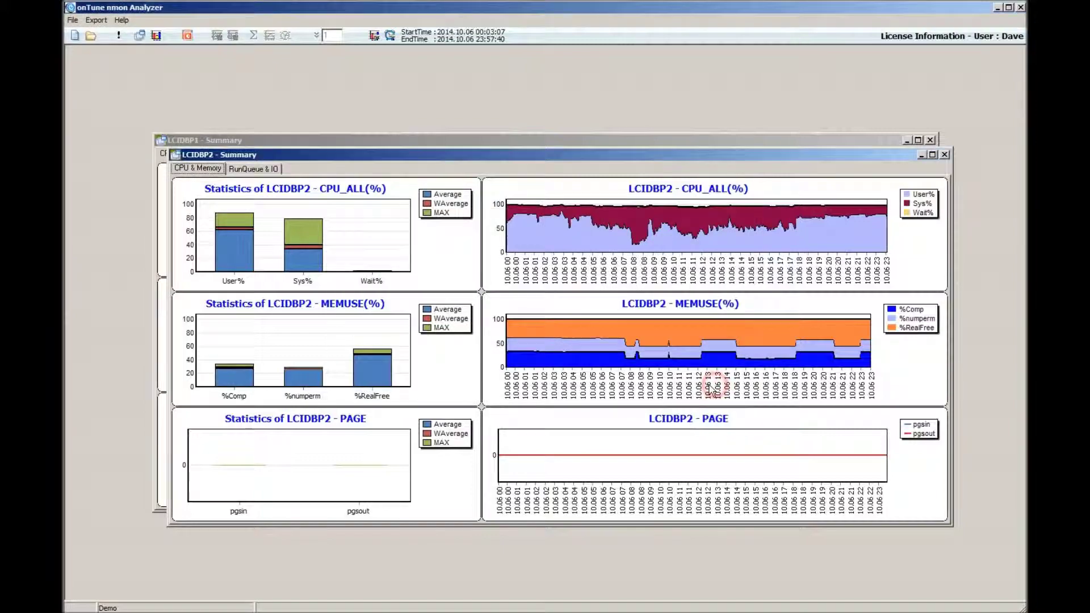
pyautogui.doubleClick(590, 155)
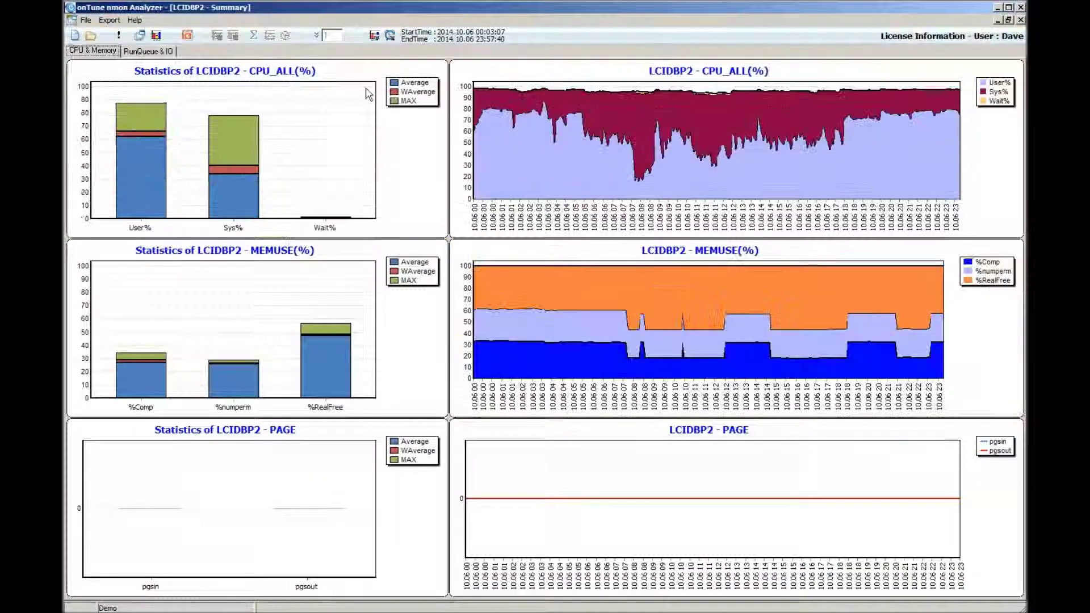
pyautogui.click(163, 54)
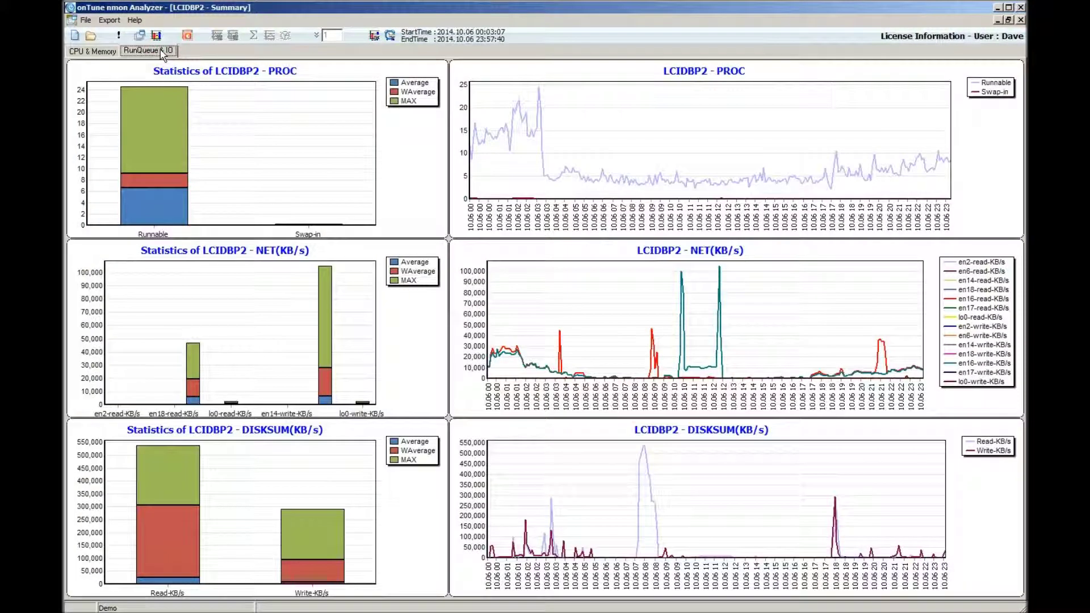
pyautogui.click(1021, 20)
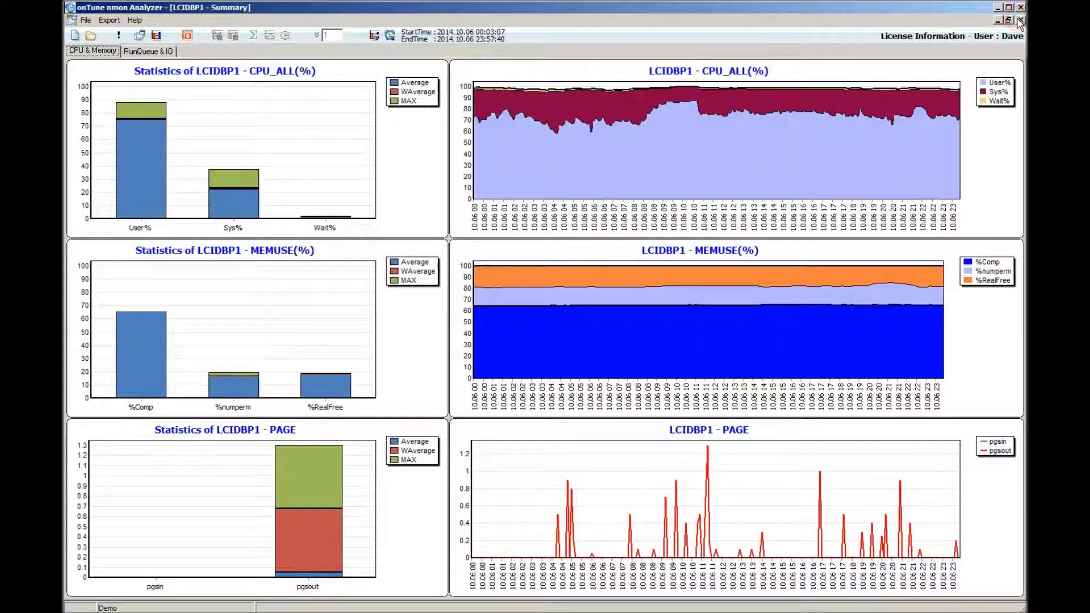
pyautogui.click(162, 51)
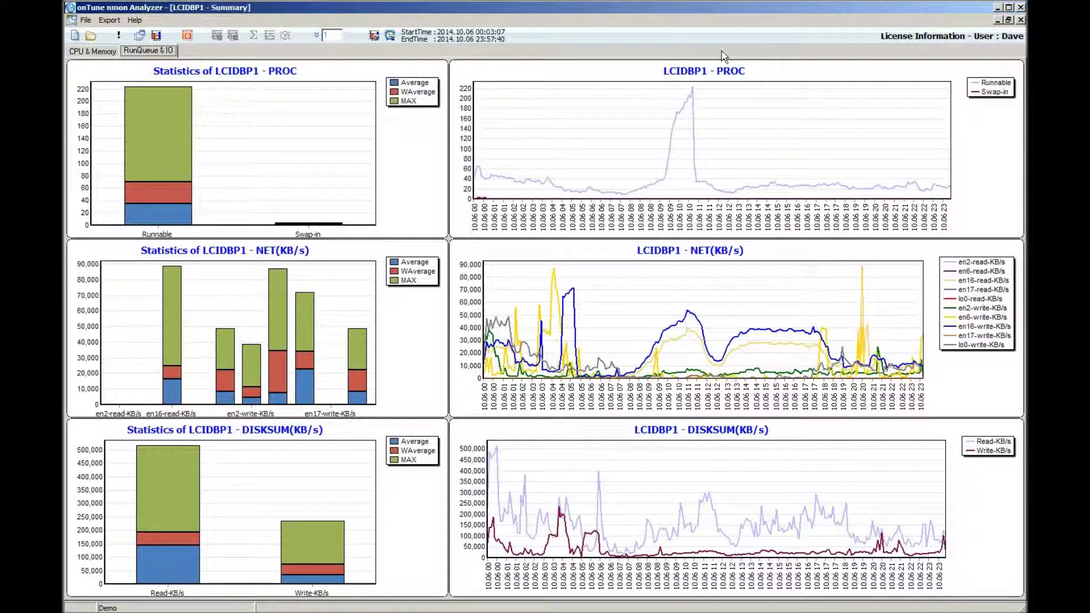
pyautogui.click(1009, 20)
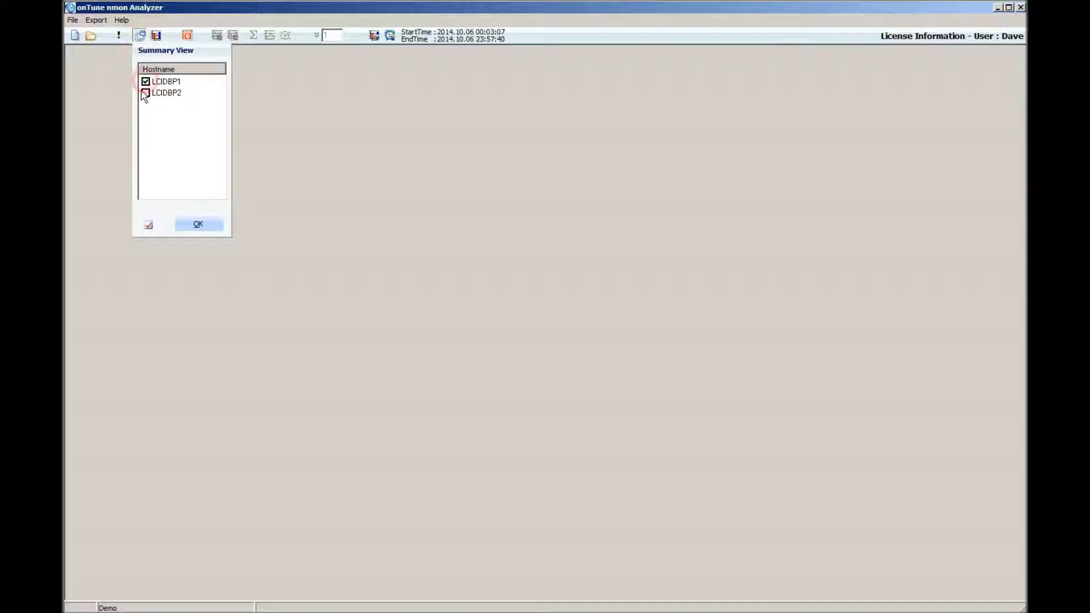
# Close the LCIDBP1 and LCIDBP2 summary windows and bring up the host and chart item choices.
pyautogui.click(187, 224)
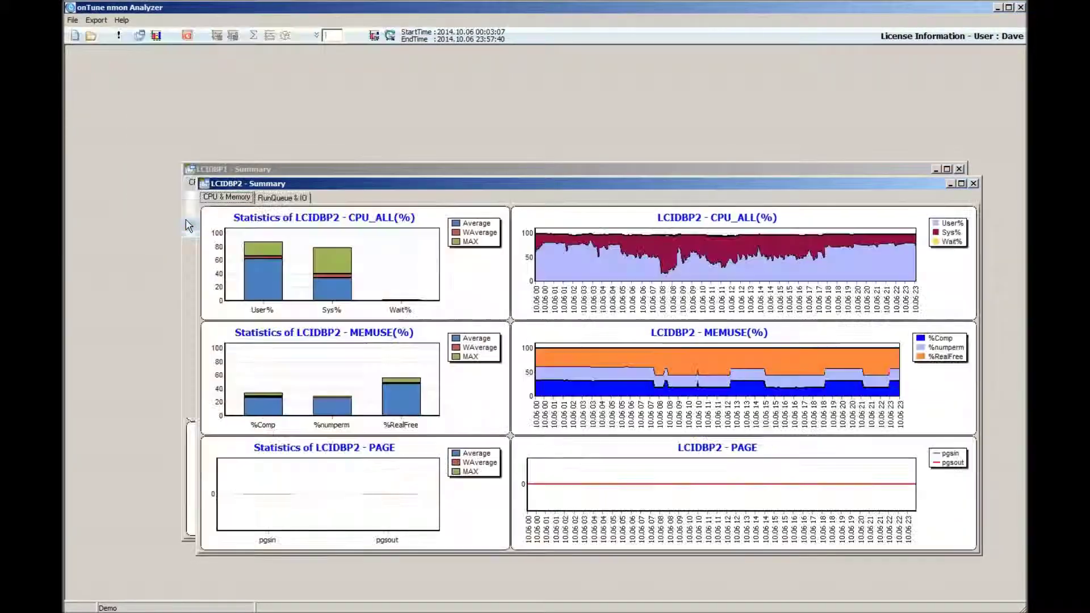
pyautogui.doubleClick(203, 184)
pyautogui.doubleClick(189, 170)
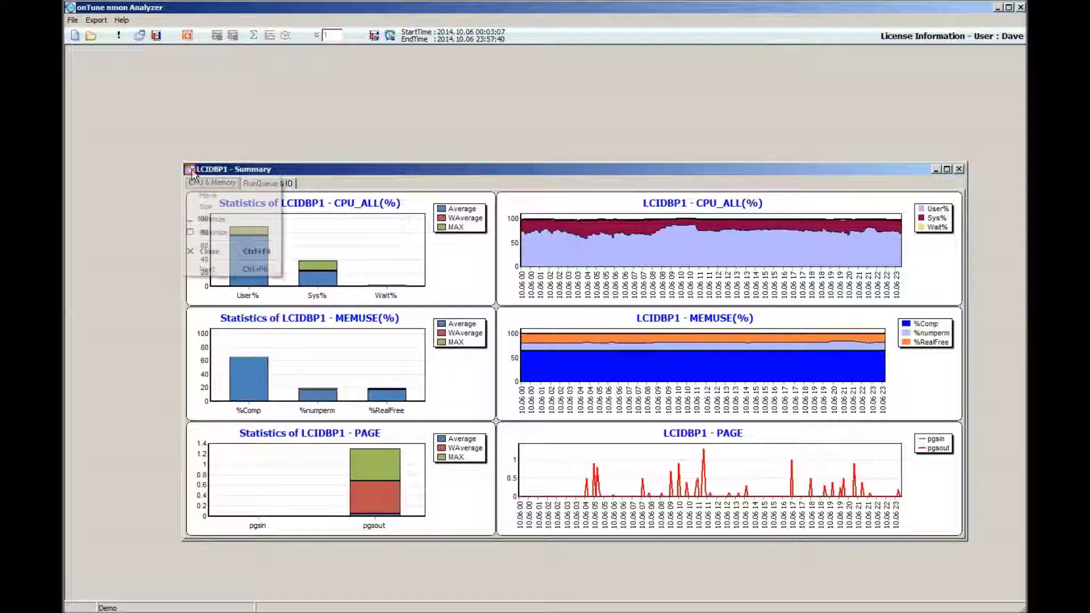
pyautogui.click(156, 36)
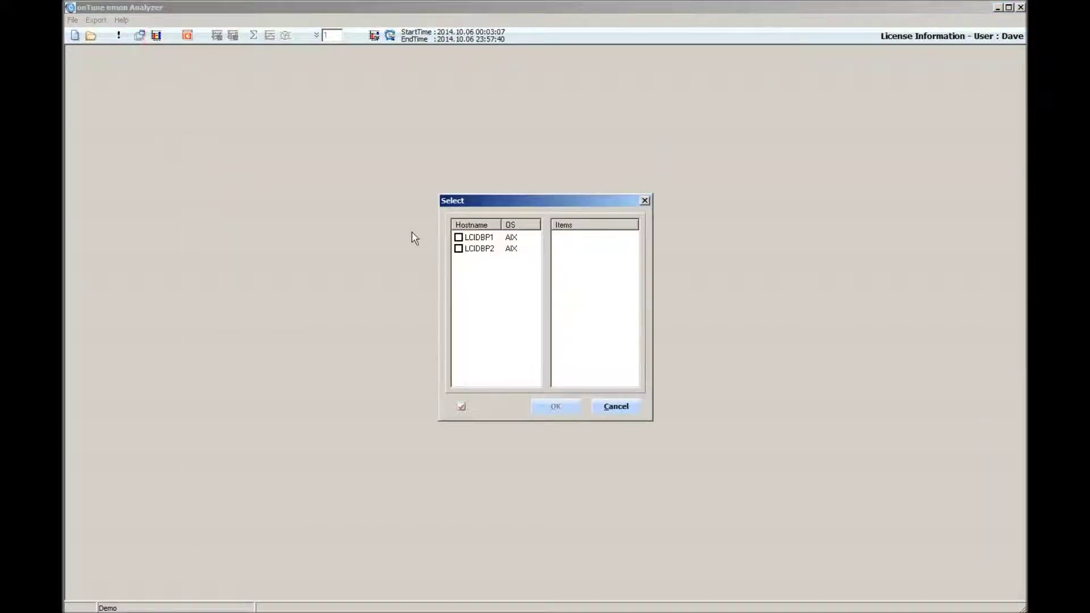
# Chart LCIDBP1 with the CPU_ALL, MEMUSE, PROC, NET, DISKBUSY and TOP - %CPU items.
pyautogui.click(459, 237)
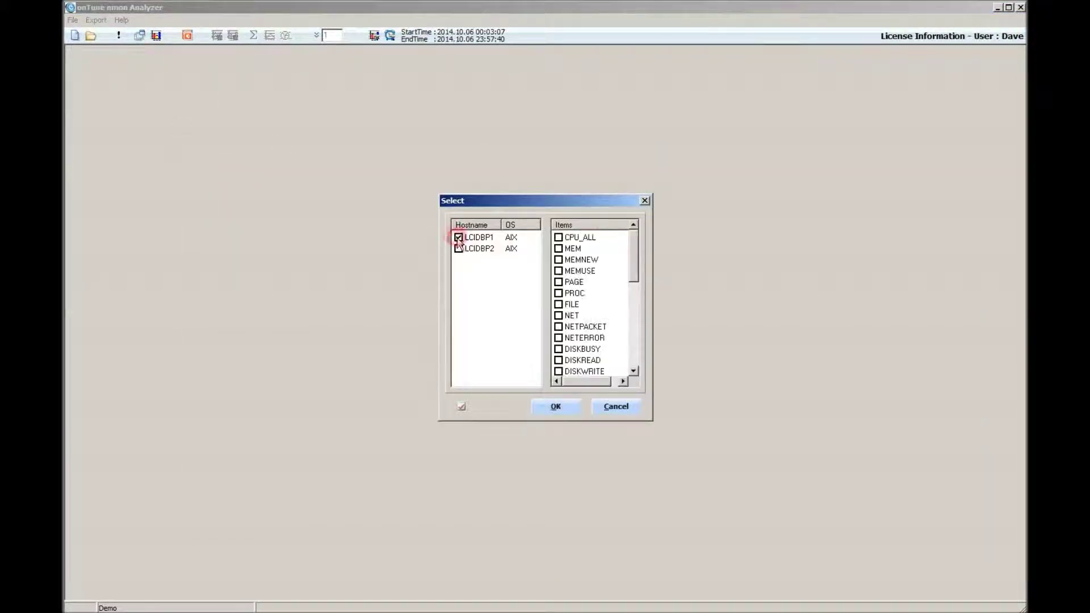
pyautogui.click(559, 237)
pyautogui.click(559, 271)
pyautogui.click(558, 293)
pyautogui.click(558, 349)
pyautogui.scroll(-3, 560, 355)
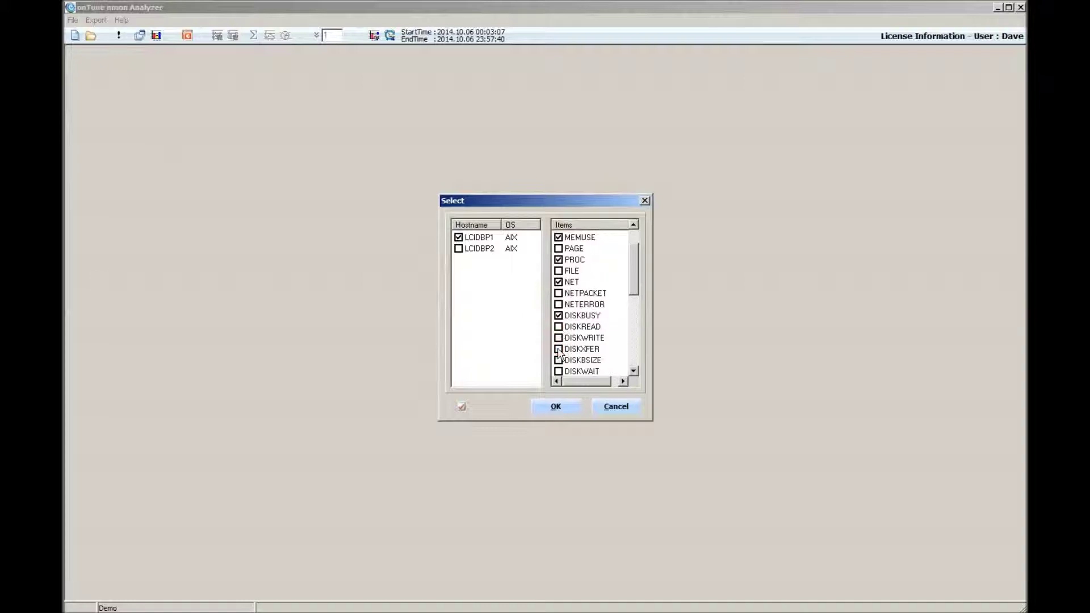
pyautogui.scroll(-1, 559, 353)
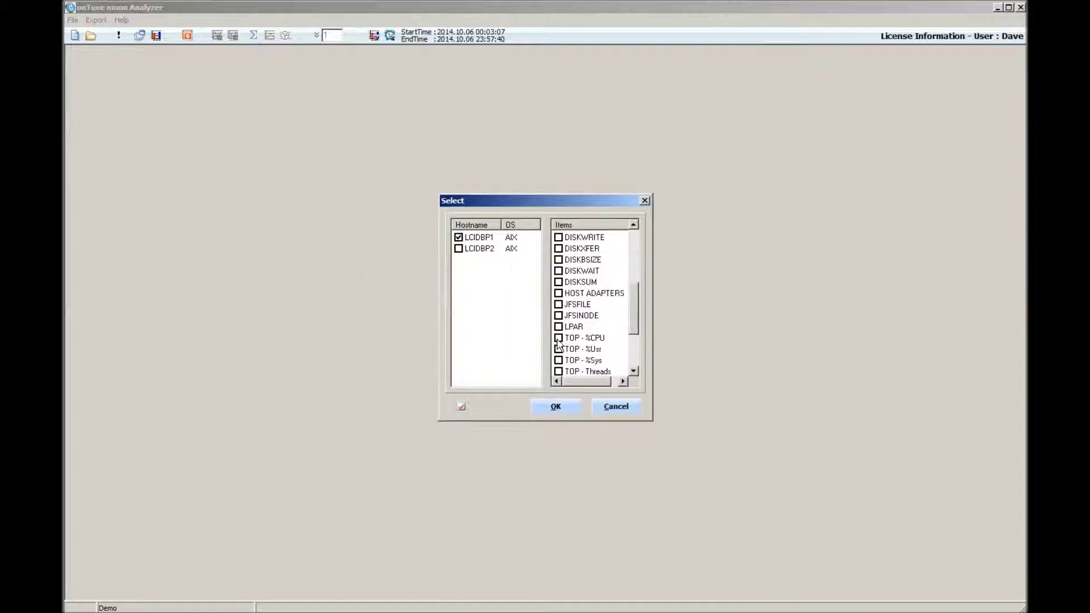
pyautogui.click(559, 340)
pyautogui.scroll(-2, 559, 341)
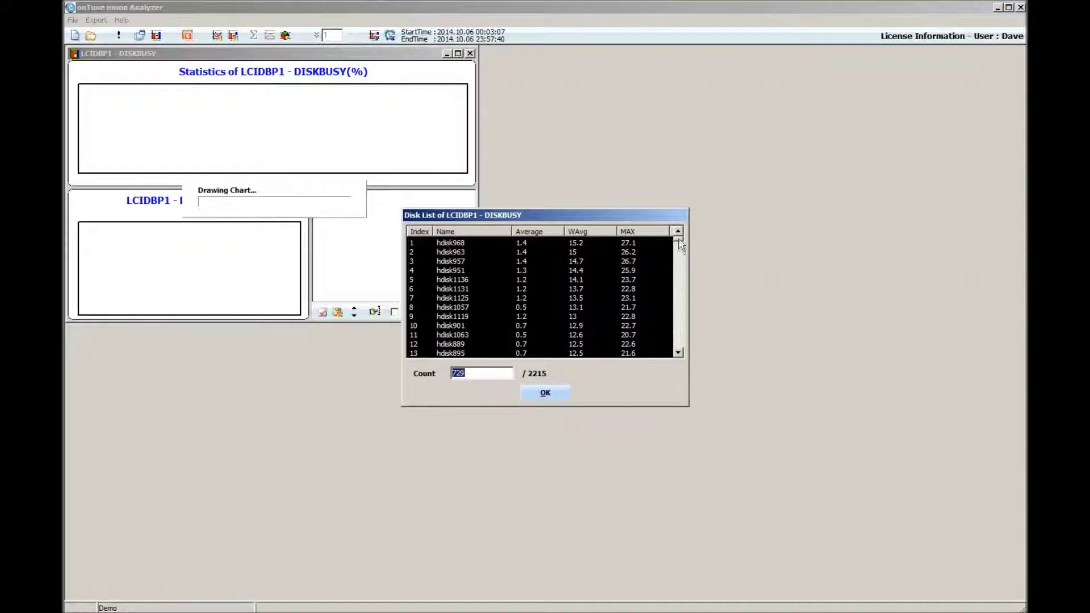
# Pick hdisk225 in the Disk List and confirm so the DISKBUSY charts draw.
pyautogui.moveTo(680, 250); pyautogui.dragTo(676, 353)
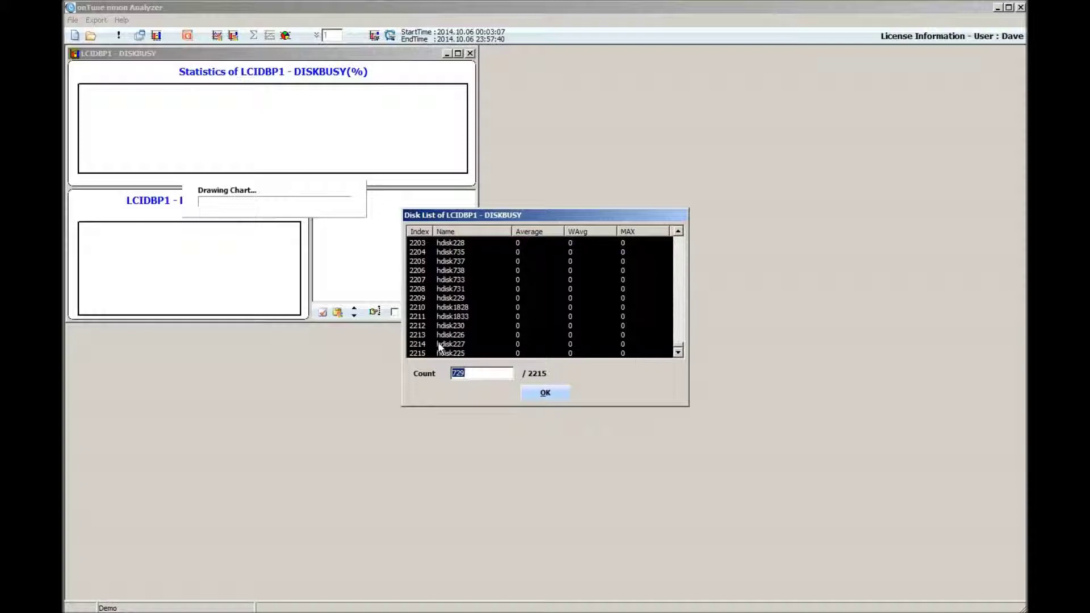
pyautogui.click(427, 353)
pyautogui.moveTo(681, 352); pyautogui.dragTo(684, 279)
pyautogui.click(530, 398)
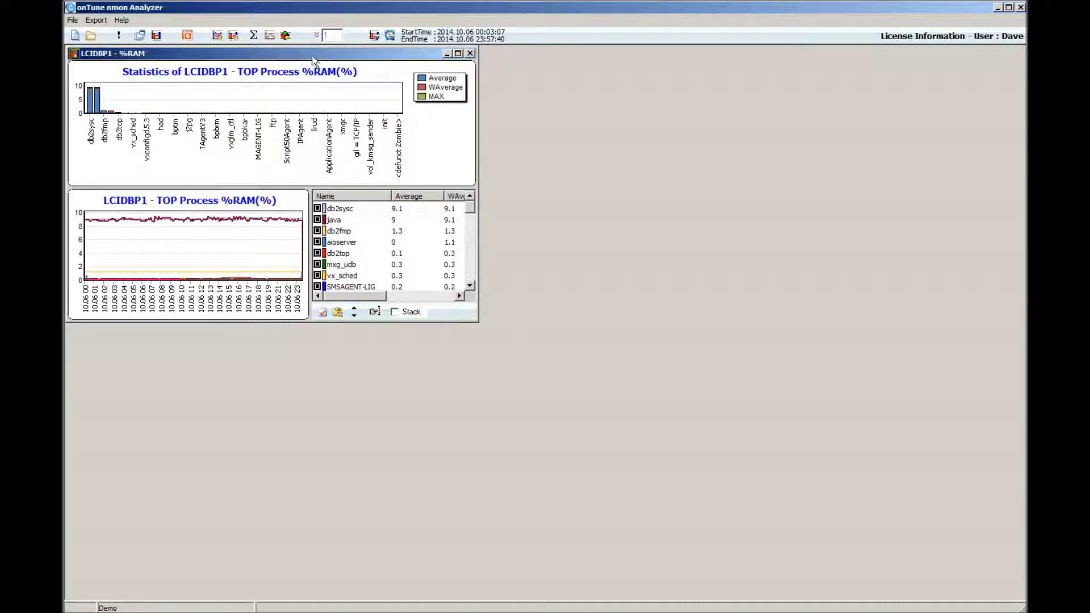
# Move the %RAM window aside, highlight db2sysc, java and db2fmp, and remove db2sysc.
pyautogui.moveTo(312, 57); pyautogui.dragTo(685, 234)
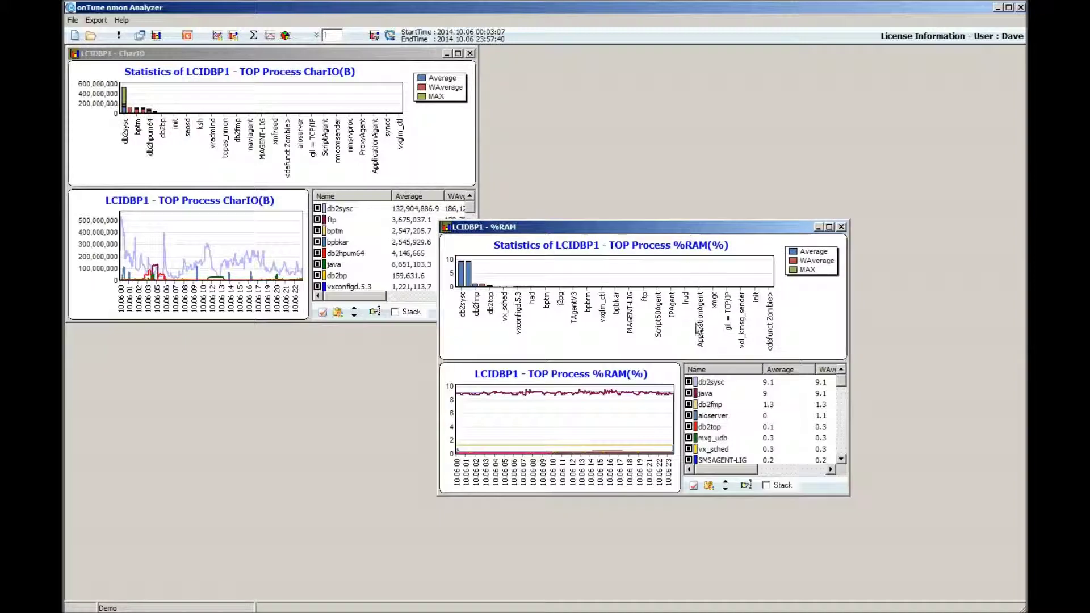
pyautogui.click(706, 383)
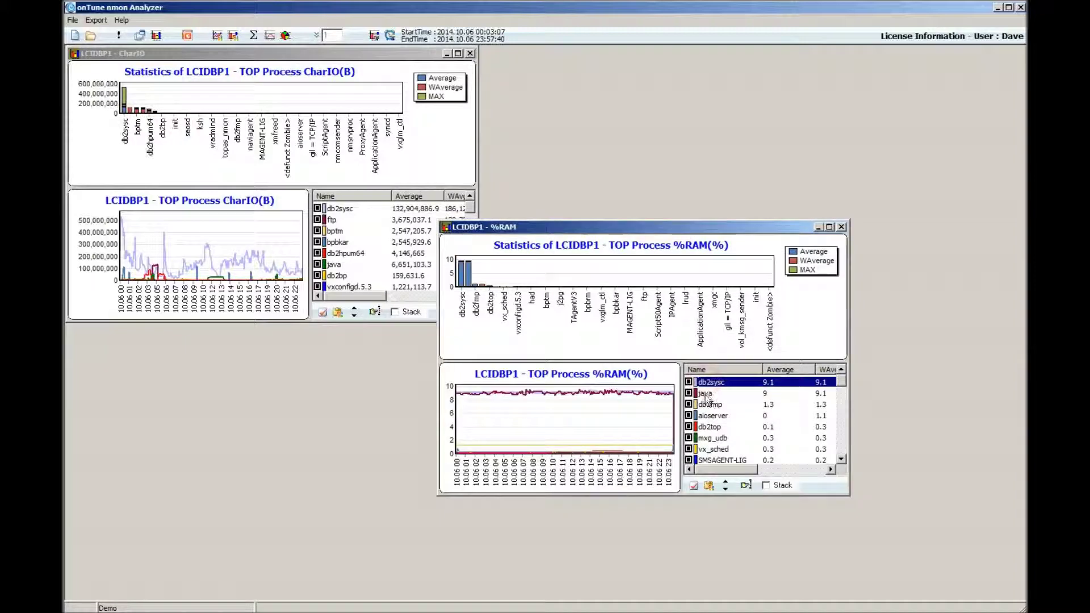
pyautogui.click(703, 393)
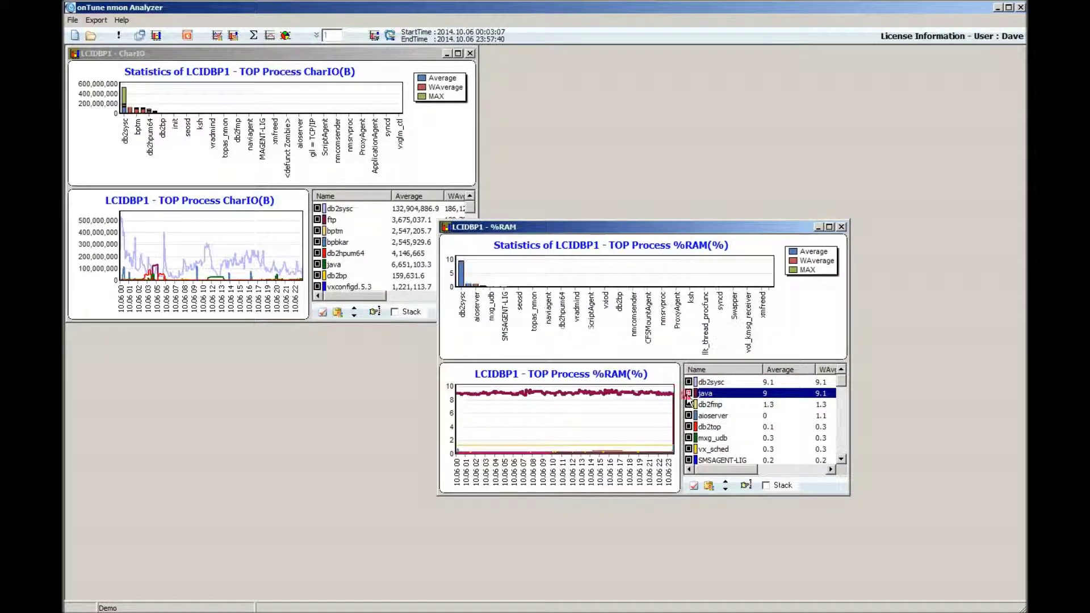
pyautogui.click(640, 392)
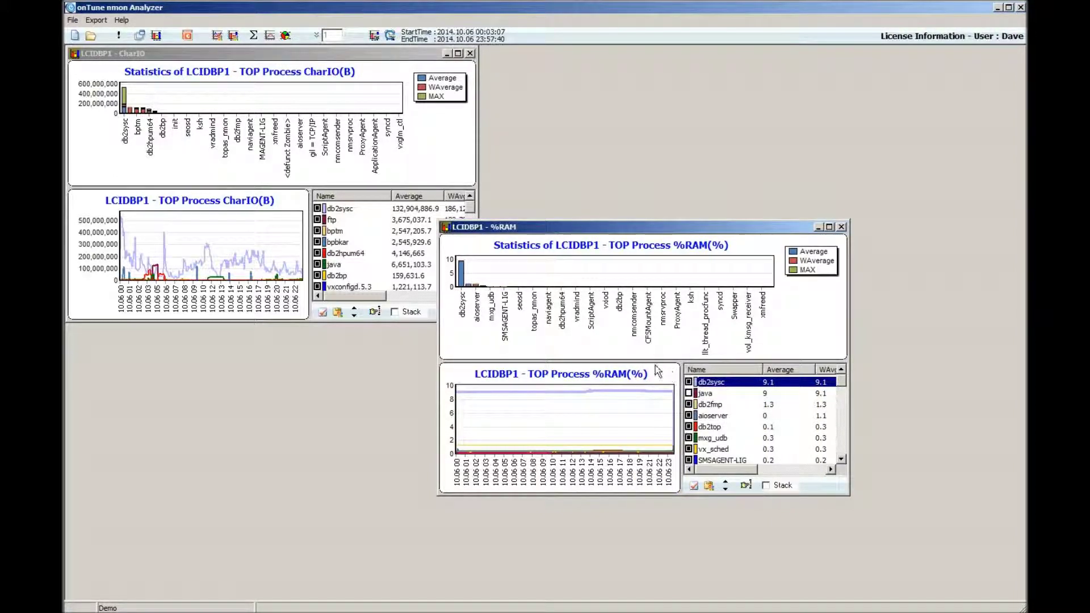
pyautogui.click(689, 382)
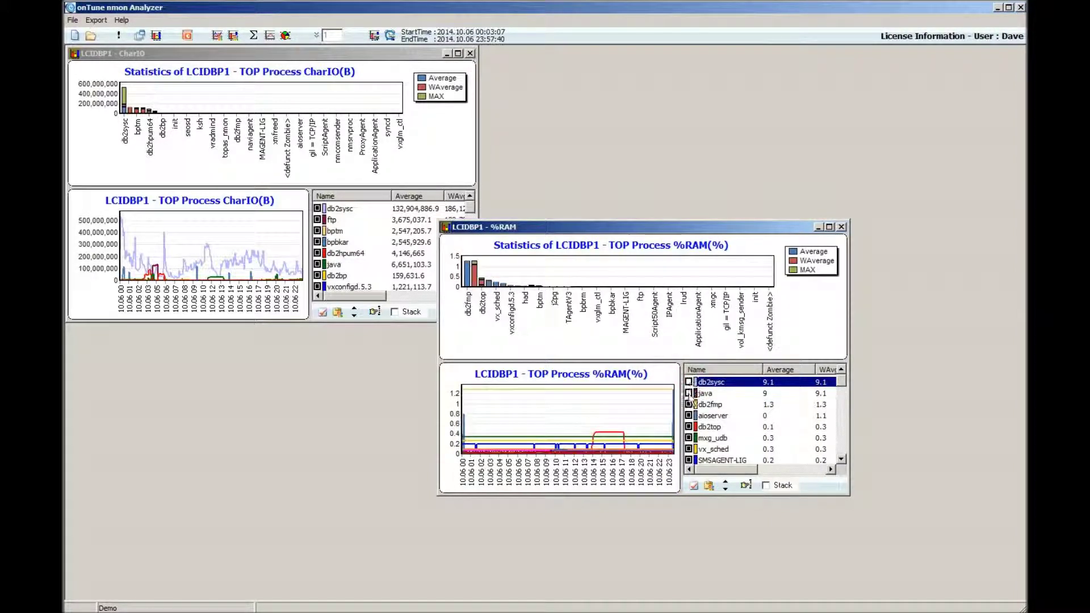
pyautogui.click(707, 404)
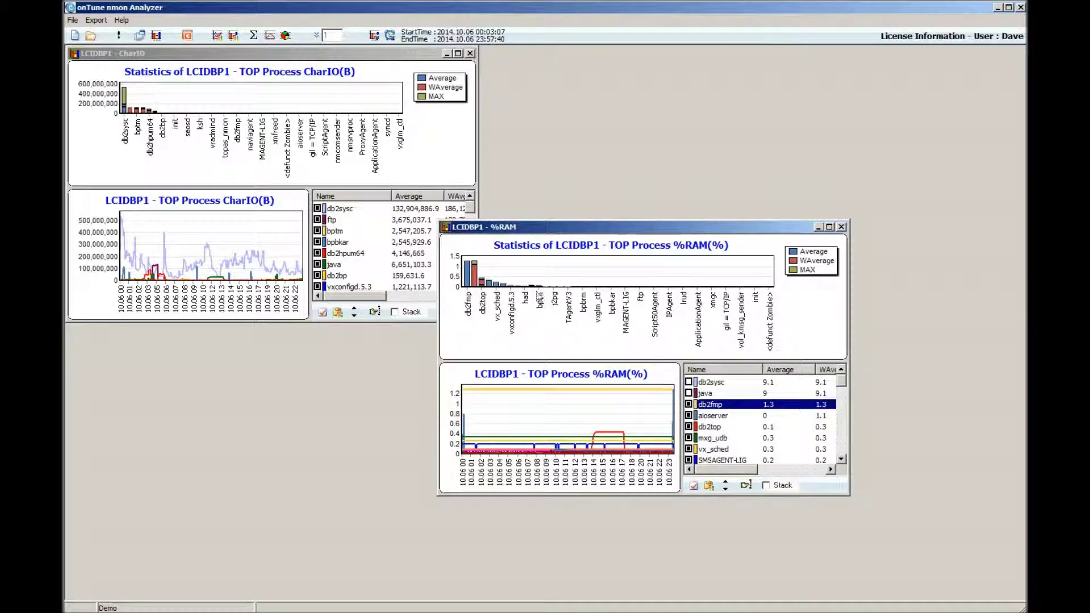
# Move the CharIO window to the middle and highlight its db2sysc, ftp and bptm lines.
pyautogui.moveTo(284, 56); pyautogui.dragTo(646, 229)
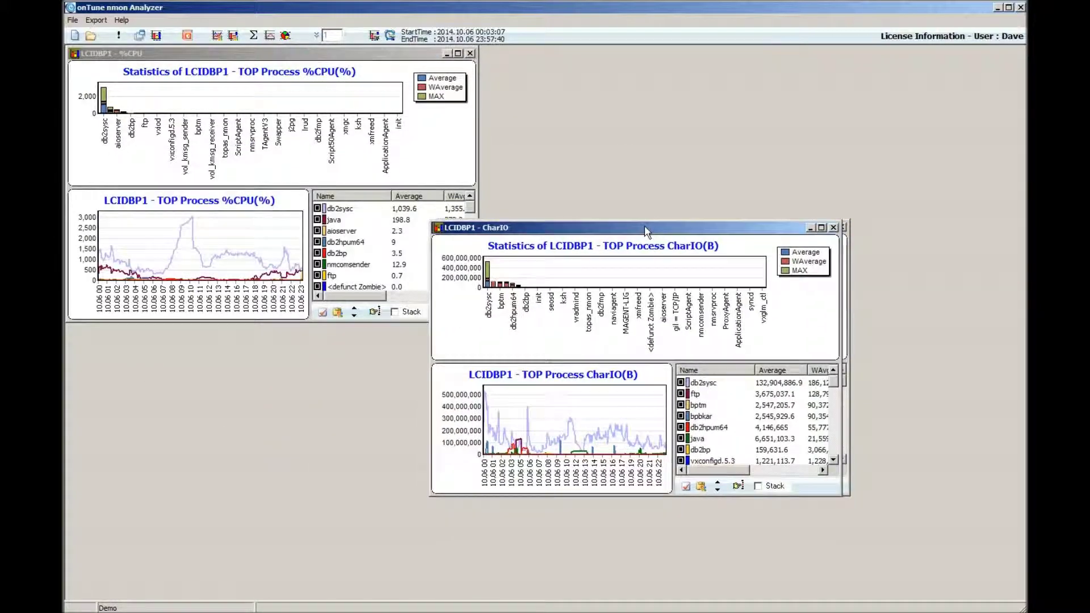
pyautogui.click(696, 384)
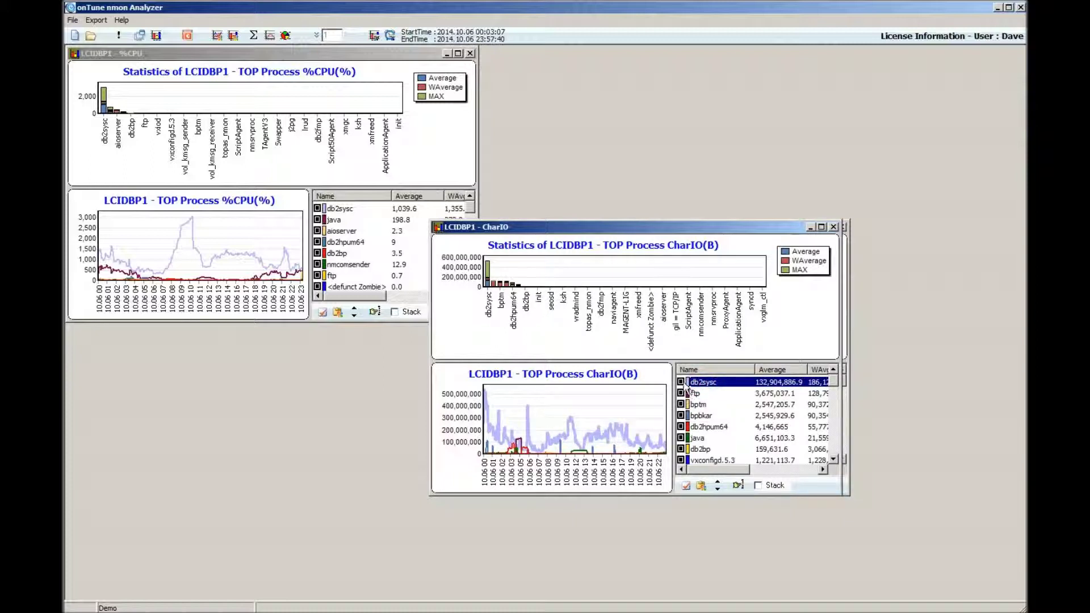
pyautogui.click(691, 393)
pyautogui.click(698, 405)
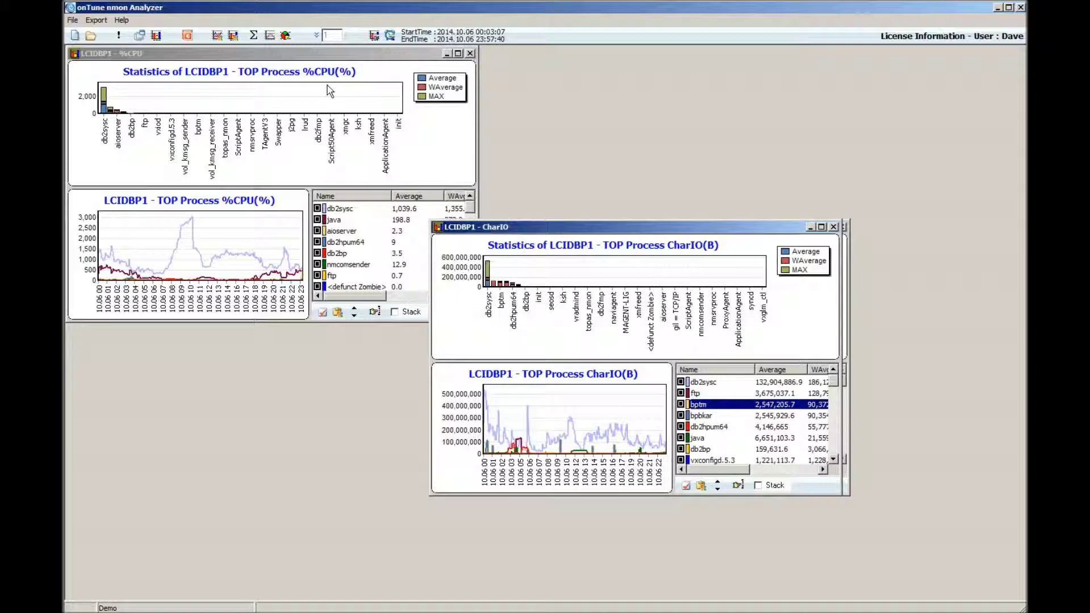
# Move the %CPU window right, inspect db2sysc and java data points, and shift DISKBUSY aside.
pyautogui.moveTo(292, 55); pyautogui.dragTo(773, 144)
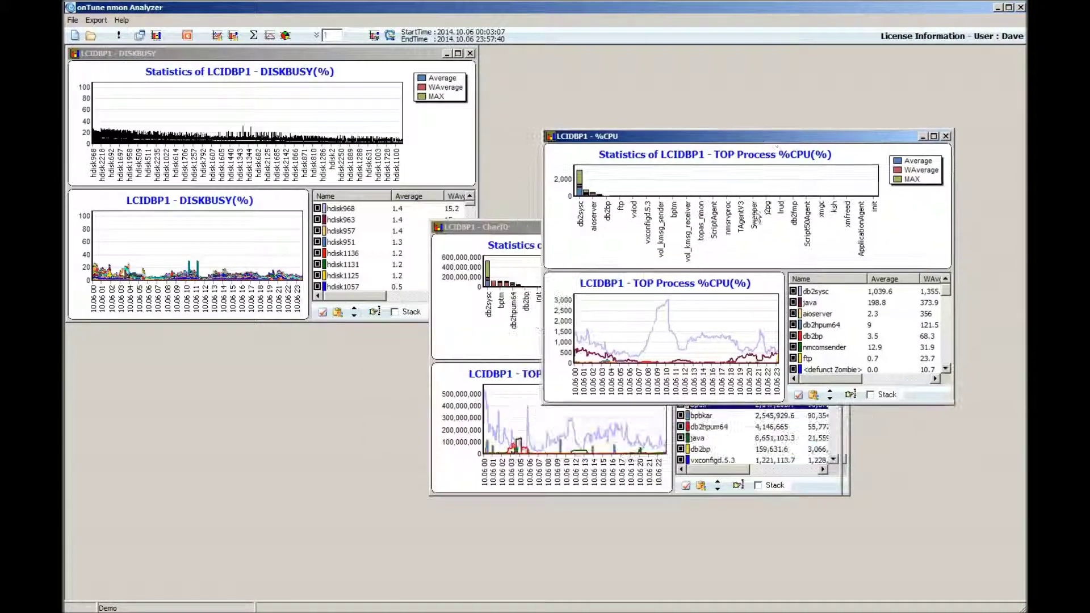
pyautogui.click(669, 306)
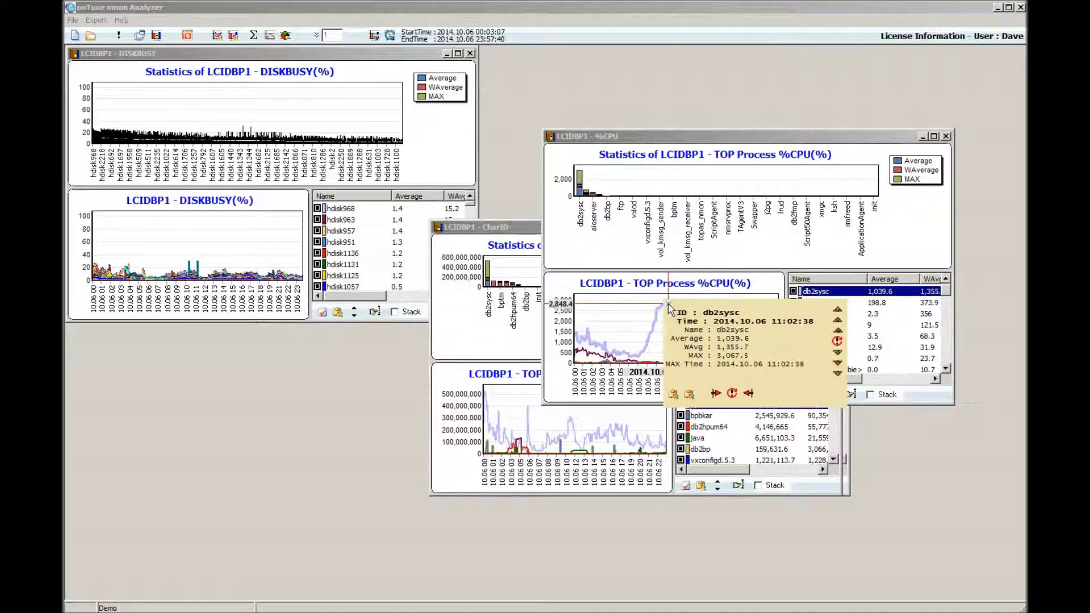
pyautogui.click(597, 357)
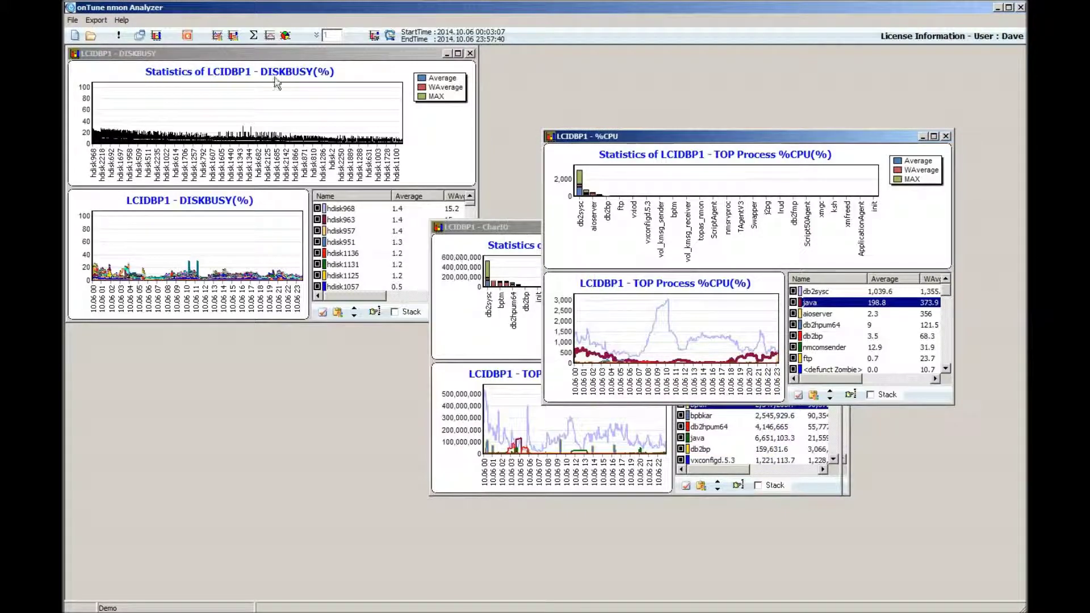
pyautogui.moveTo(277, 83); pyautogui.dragTo(604, 227)
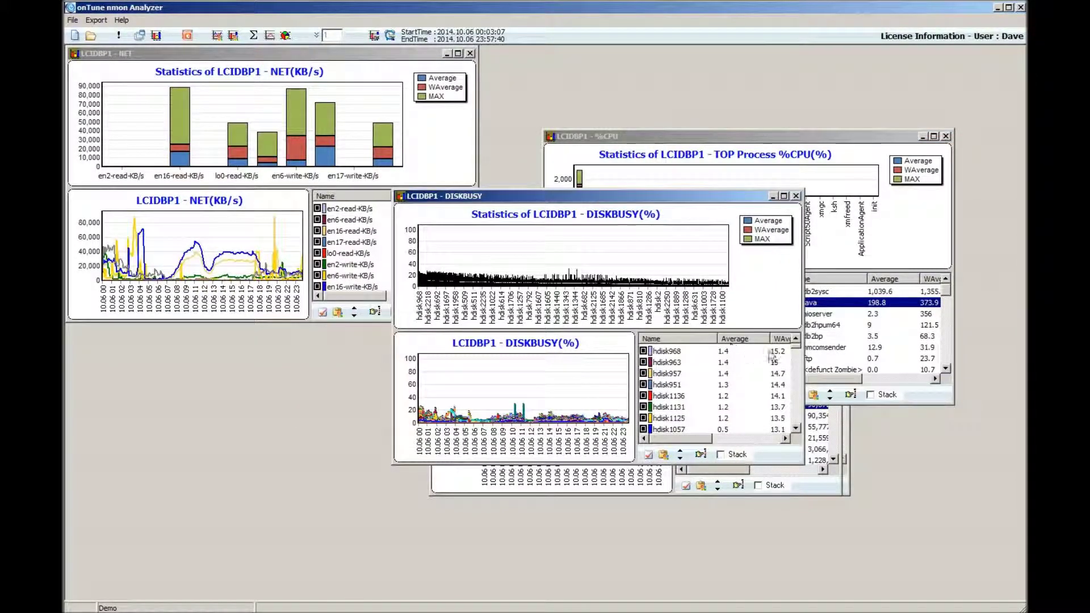
# Reposition the DISKBUSY, NET and PROC windows toward the centre, uncovering the MEMUSE(%) charts.
pyautogui.moveTo(797, 355)
pyautogui.mouseDown()
pyautogui.moveTo(797, 429)
pyautogui.moveTo(793, 346)
pyautogui.mouseUp()
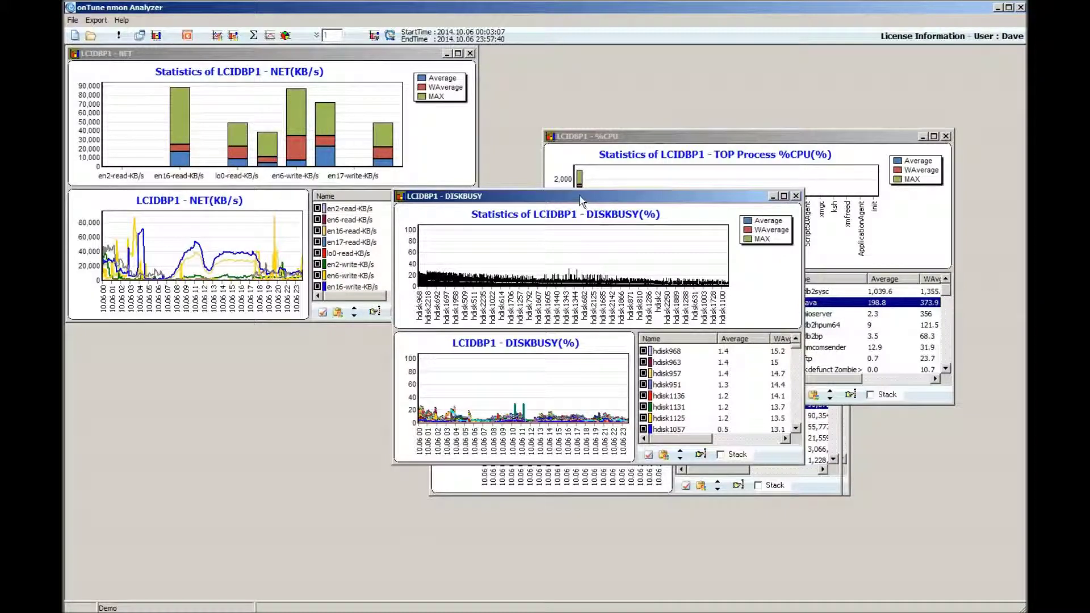
pyautogui.moveTo(583, 196); pyautogui.dragTo(680, 147)
pyautogui.moveTo(305, 59); pyautogui.dragTo(674, 218)
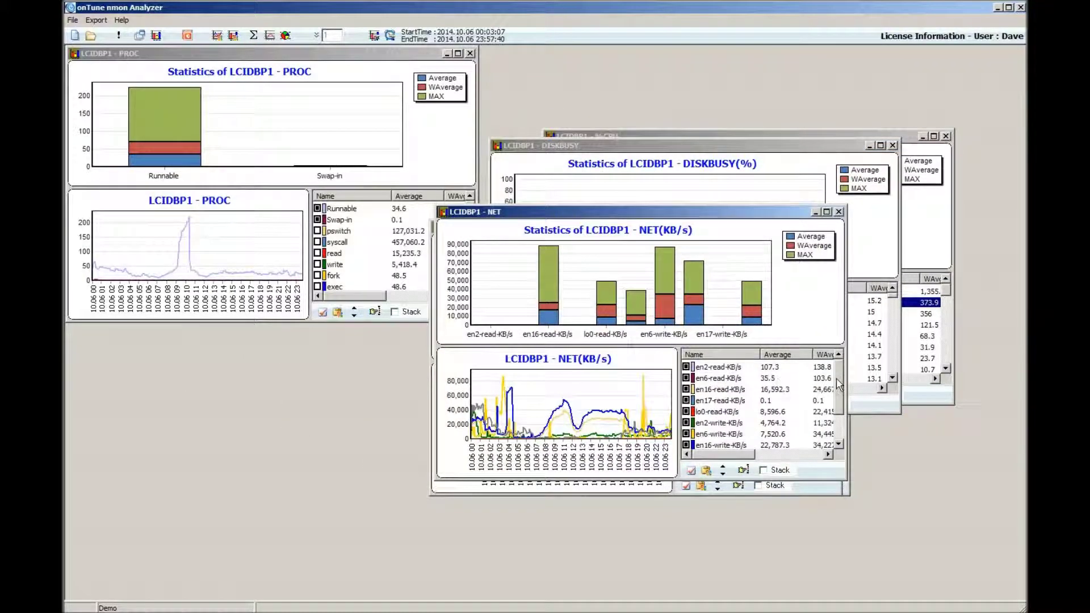
pyautogui.moveTo(841, 388)
pyautogui.mouseDown()
pyautogui.moveTo(842, 403)
pyautogui.moveTo(841, 378)
pyautogui.mouseUp()
pyautogui.moveTo(269, 55); pyautogui.dragTo(616, 243)
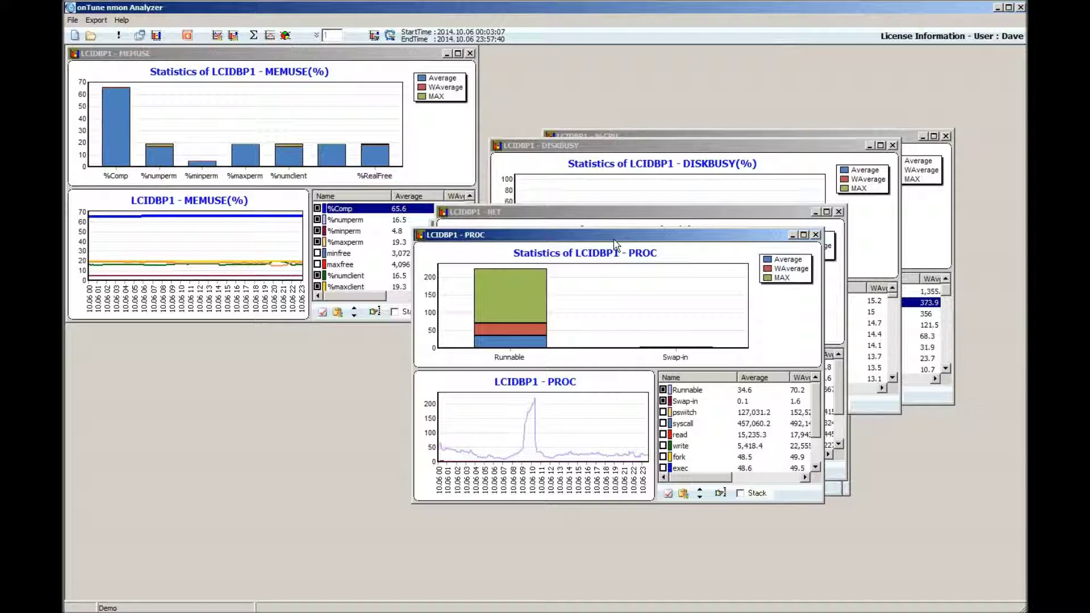
# Show all PROC series with Select All, then stack the MEMUSE and CPU_ALL windows centrally.
pyautogui.doubleClick(672, 236)
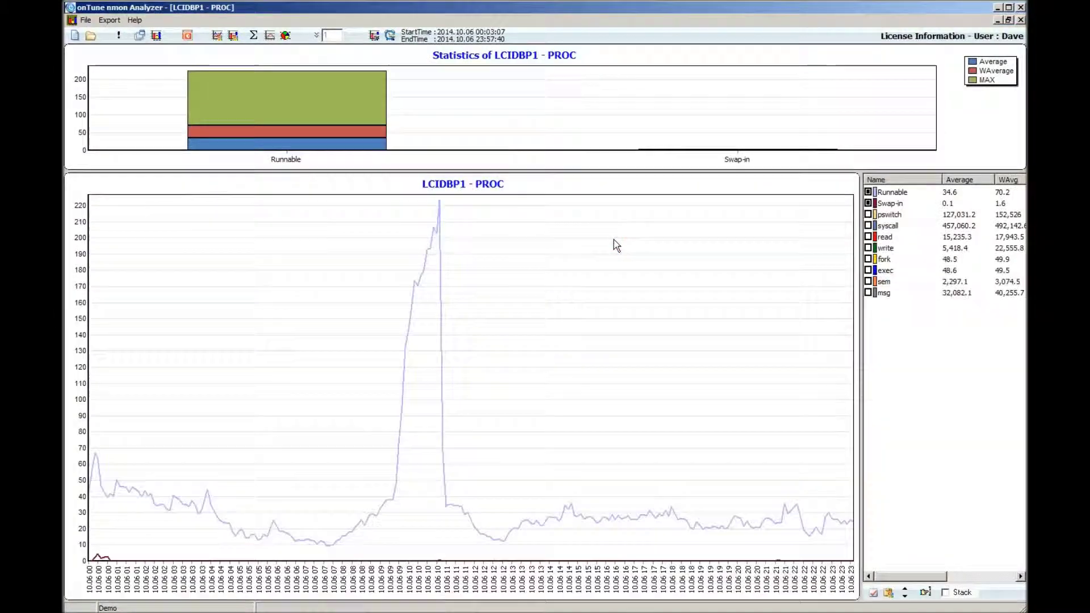
pyautogui.click(873, 593)
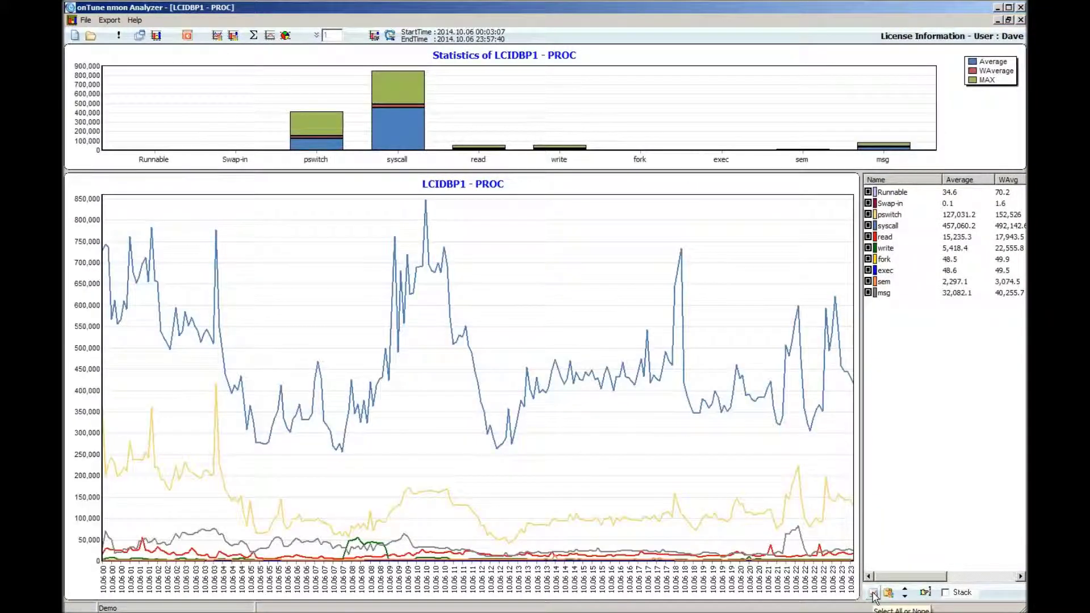
pyautogui.click(1008, 20)
pyautogui.moveTo(283, 58); pyautogui.dragTo(658, 194)
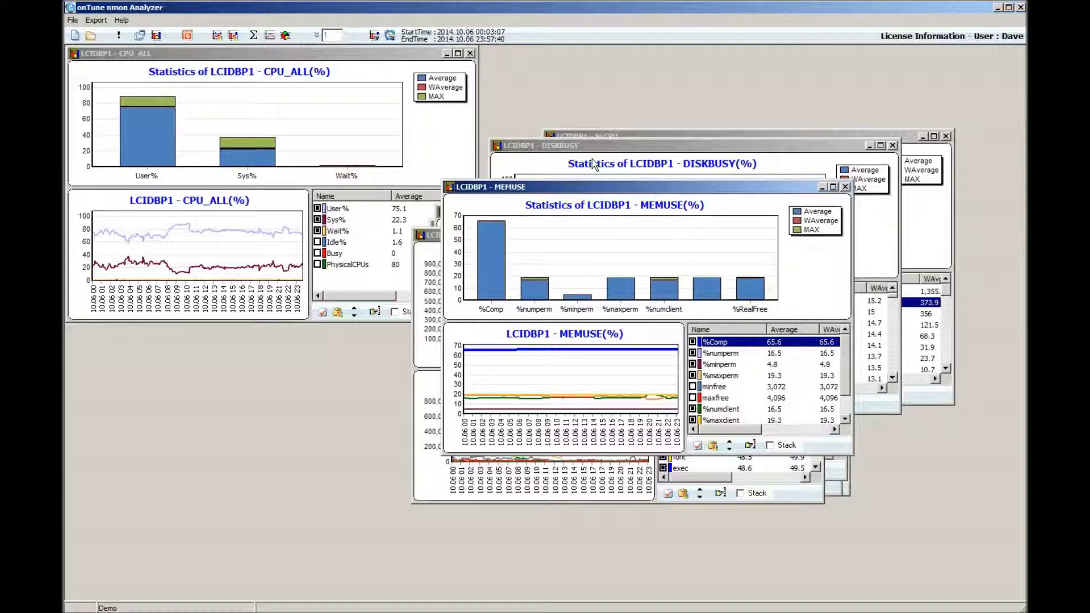
pyautogui.moveTo(360, 55); pyautogui.dragTo(697, 216)
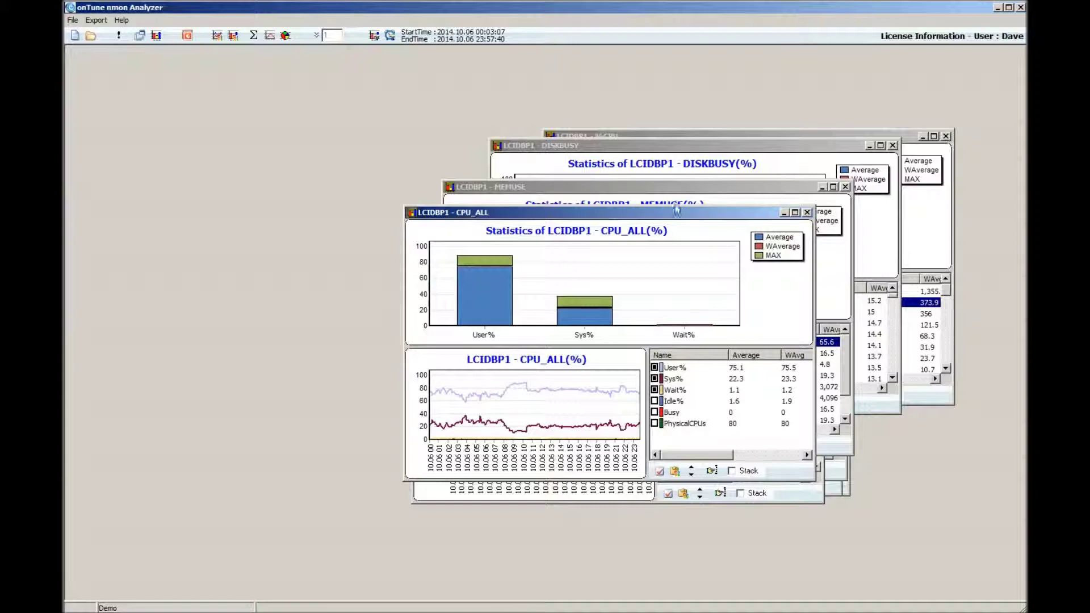
# Compare LCIDBP1 and LCIDBP2 on CPU-USER+SYS, Memory-Comp, RunQueue, Network and Disk charts.
pyautogui.click(157, 36)
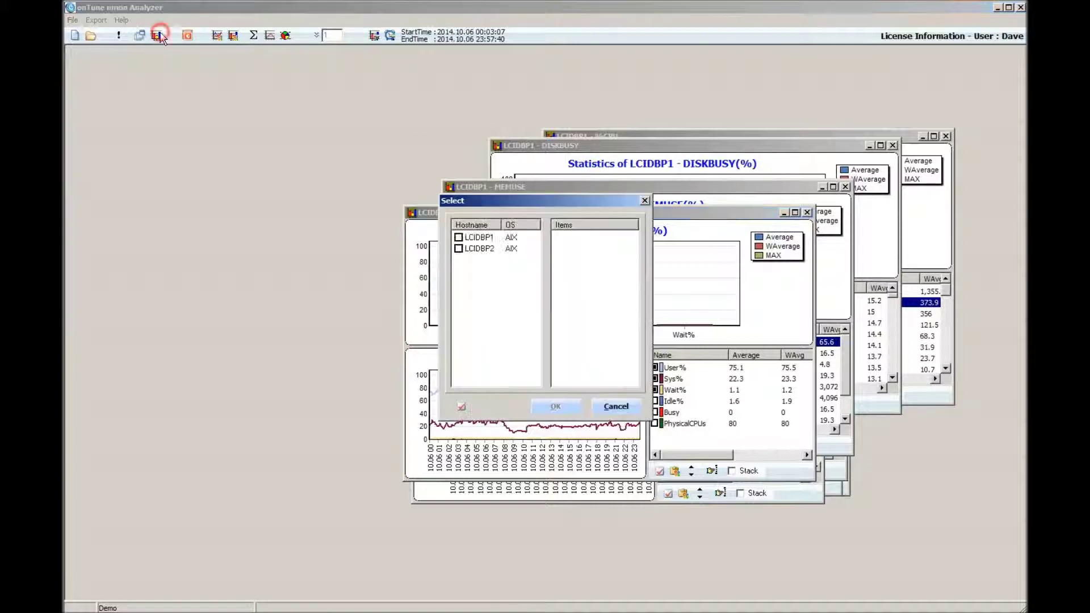
pyautogui.click(458, 248)
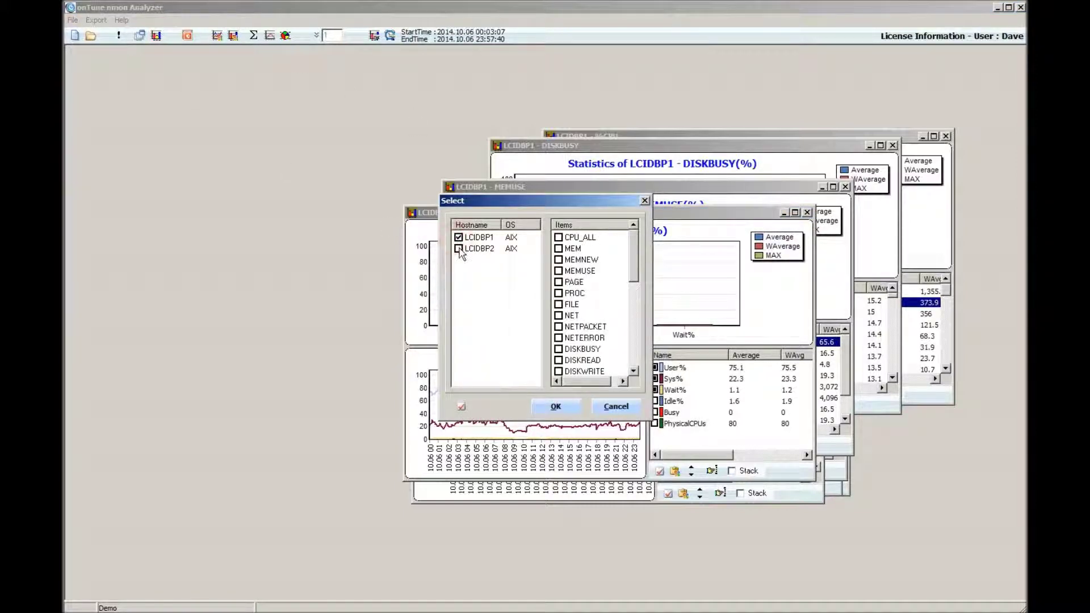
pyautogui.click(458, 238)
pyautogui.click(559, 282)
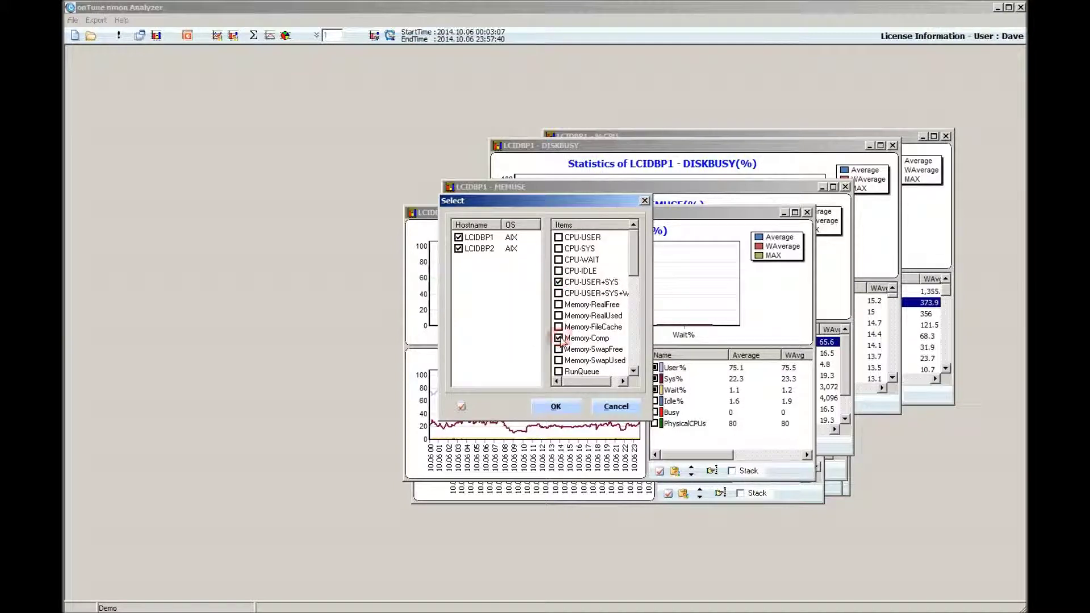
pyautogui.scroll(-1, 561, 341)
pyautogui.scroll(-5, 561, 340)
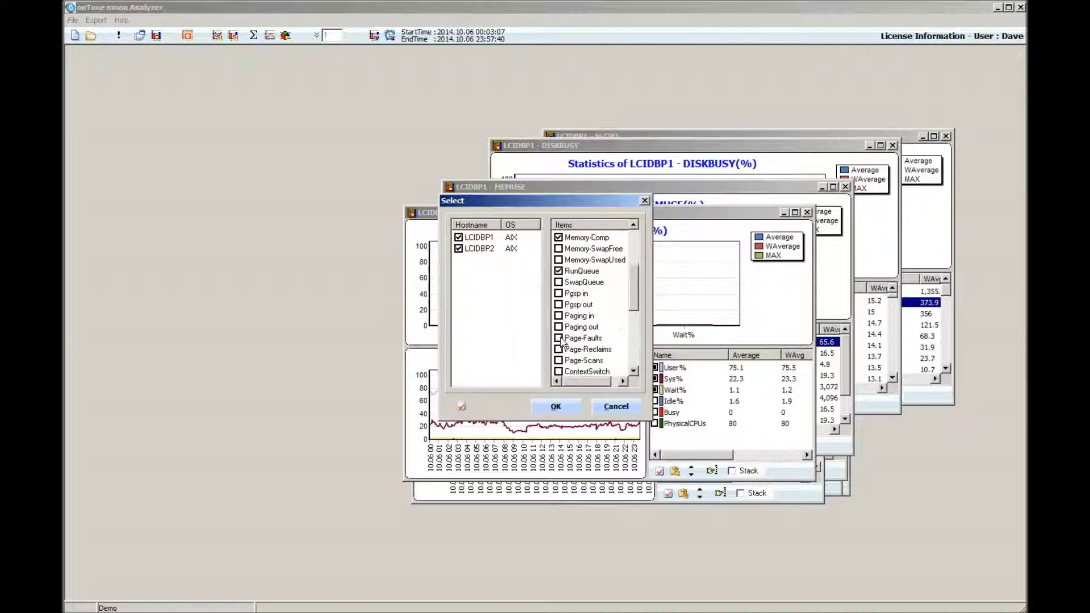
pyautogui.scroll(-1, 561, 341)
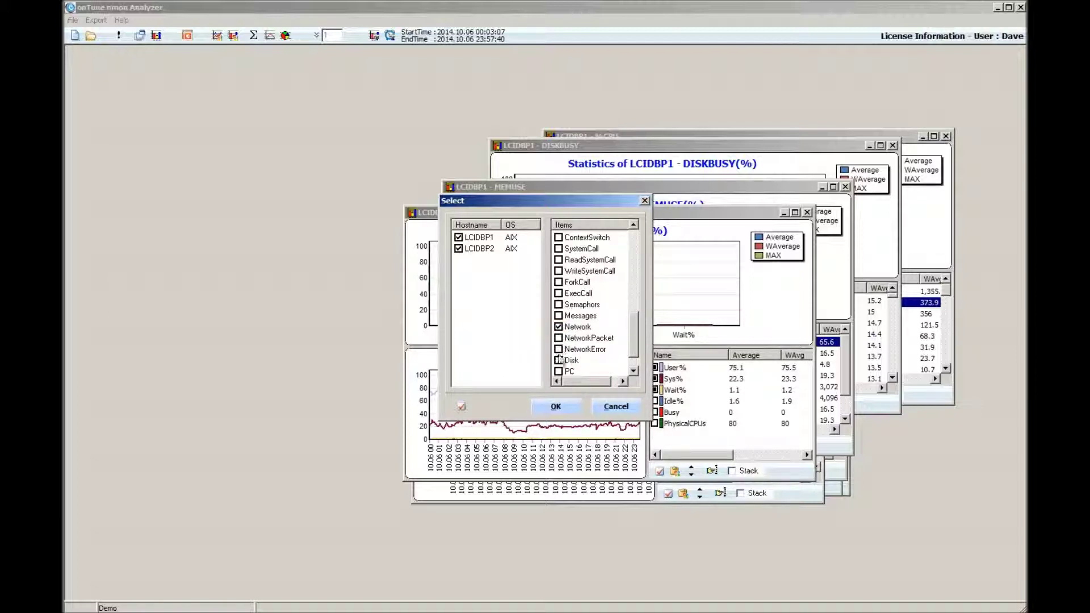
pyautogui.click(559, 360)
pyautogui.click(554, 407)
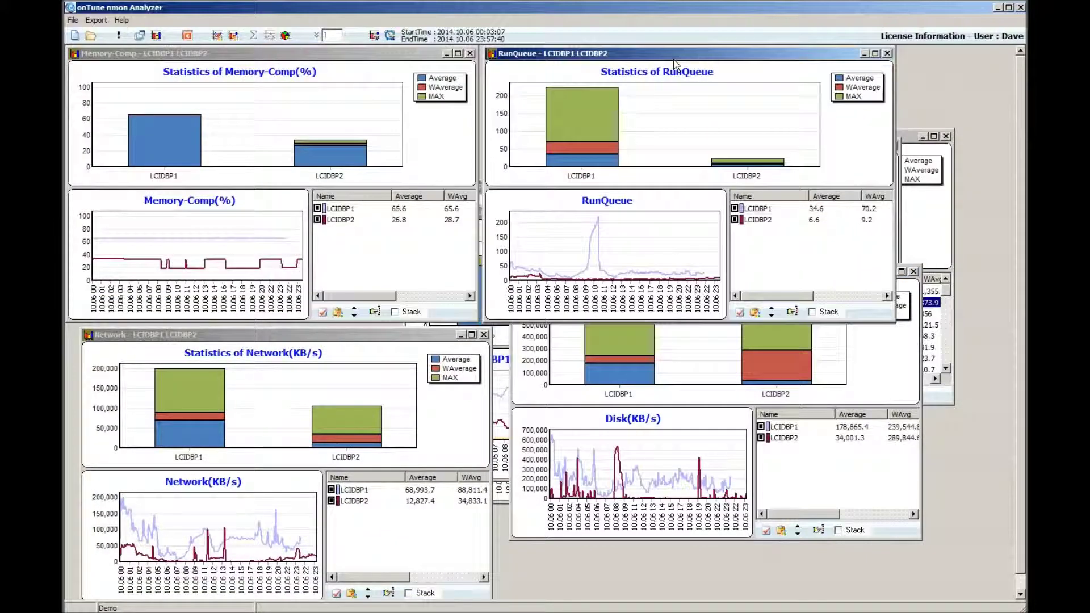
# Move the Memory-Comp chart to the lower right and launch the PowerPoint Report Wizard.
pyautogui.moveTo(275, 58); pyautogui.dragTo(704, 338)
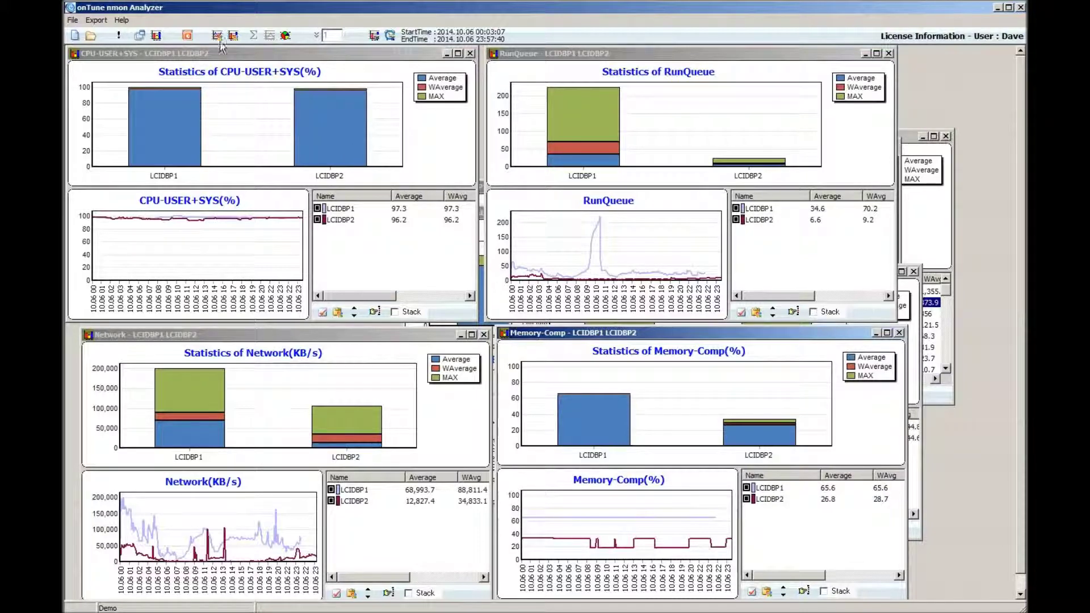
pyautogui.click(186, 36)
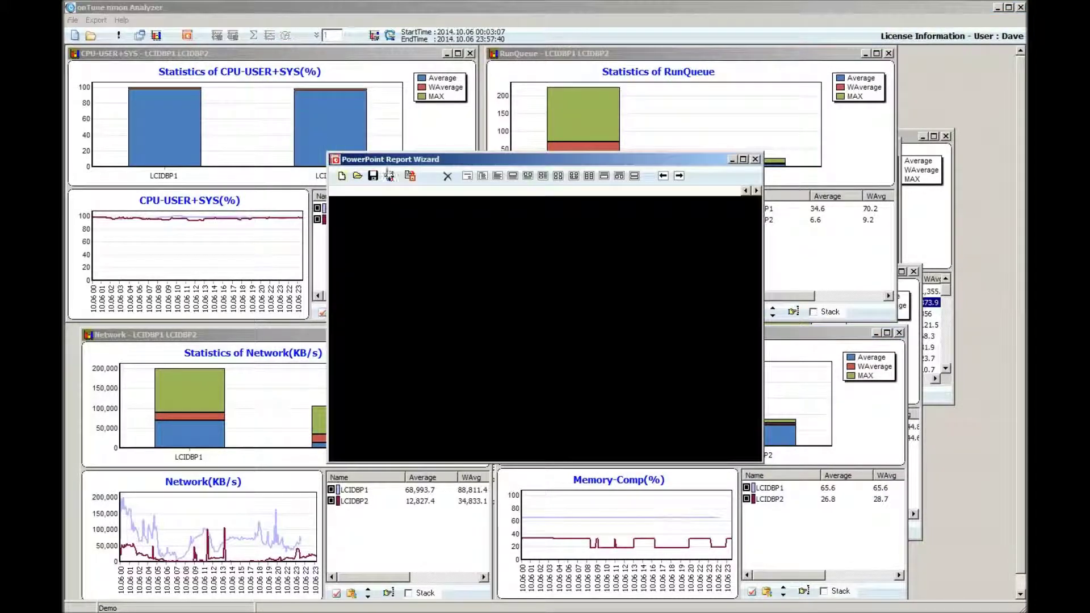
# Start a new report and place the Network(KB/s) chart on Page1.
pyautogui.click(514, 176)
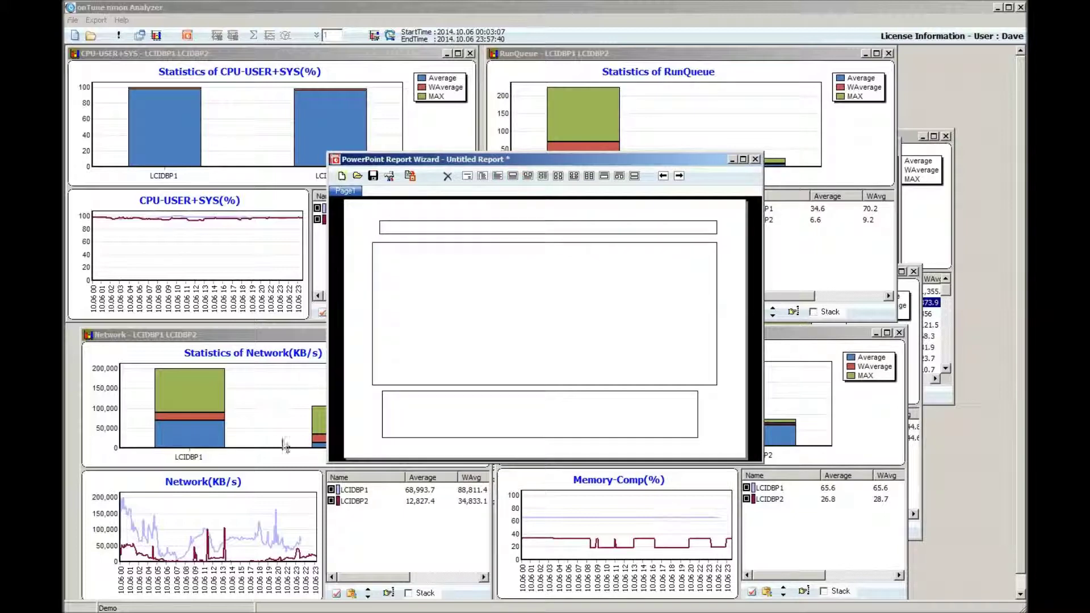
pyautogui.moveTo(252, 520); pyautogui.dragTo(472, 321)
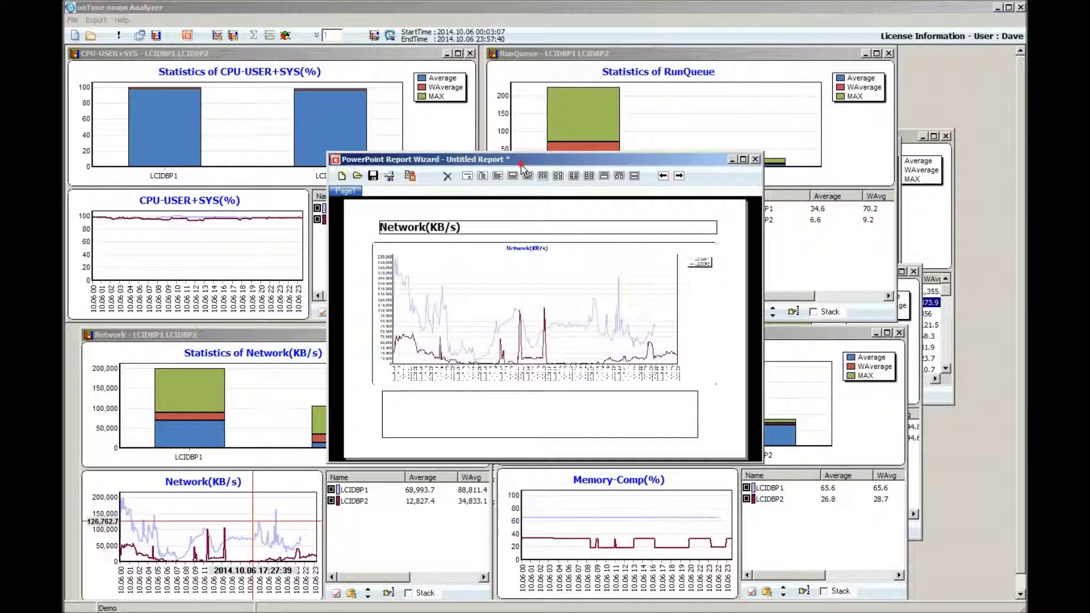
pyautogui.moveTo(522, 166); pyautogui.dragTo(285, 116)
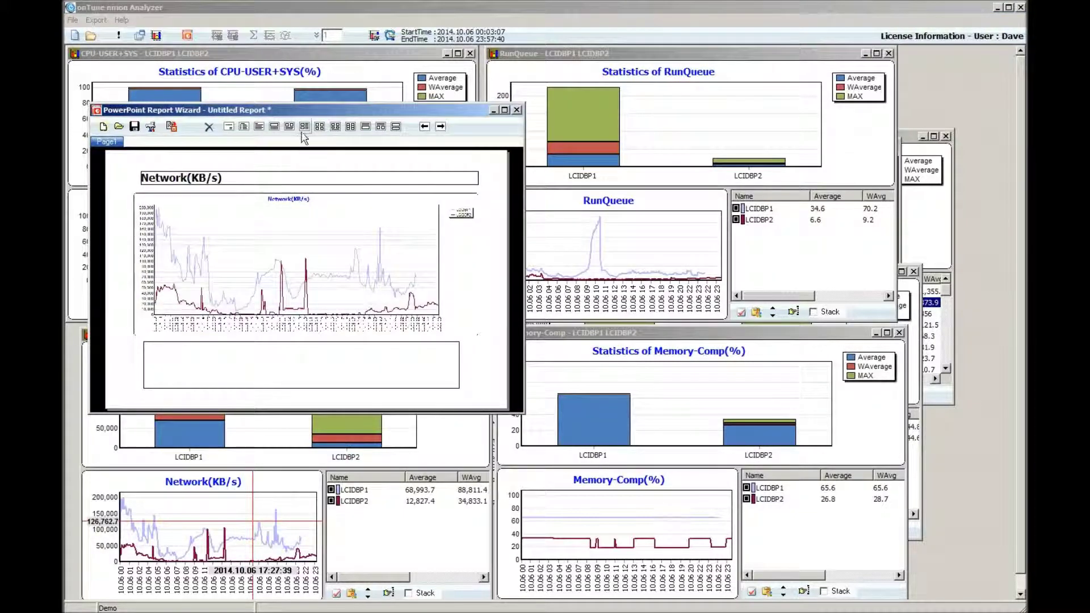
# Add three-box Page2 with RunQueue and Memory-Comp(%) charts and a RunQueue statistics table, then blank Page3.
pyautogui.click(304, 126)
pyautogui.moveTo(576, 249); pyautogui.dragTo(252, 262)
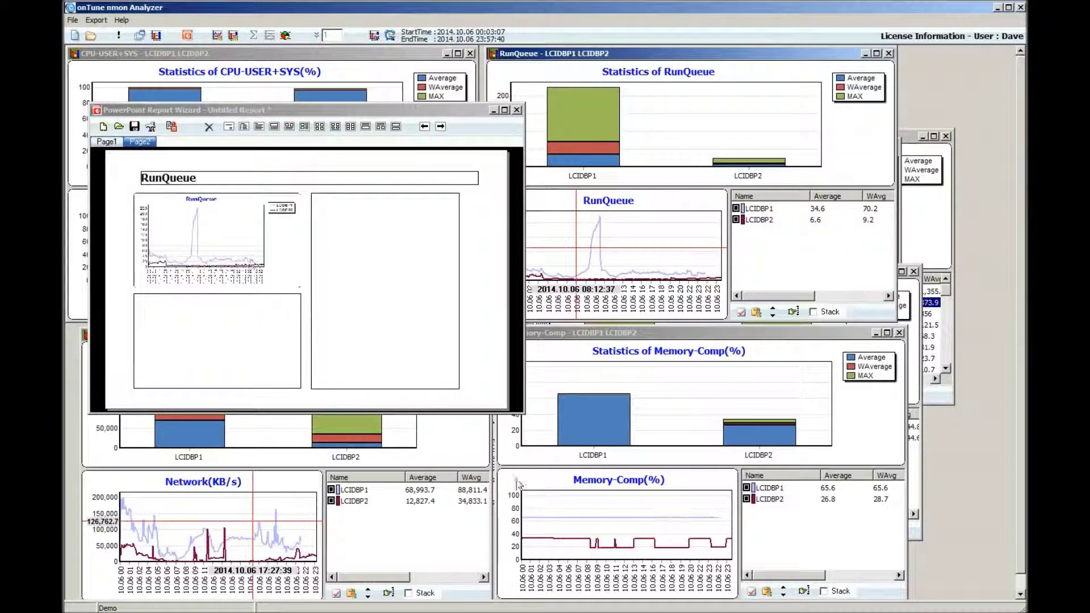
pyautogui.moveTo(598, 525); pyautogui.dragTo(251, 349)
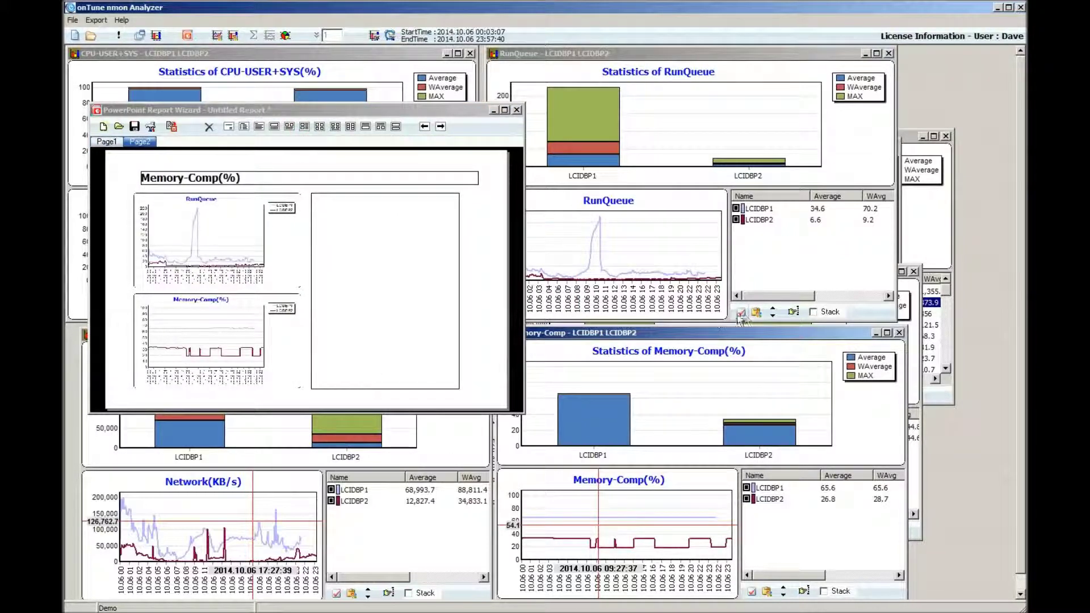
pyautogui.moveTo(756, 315); pyautogui.dragTo(382, 252)
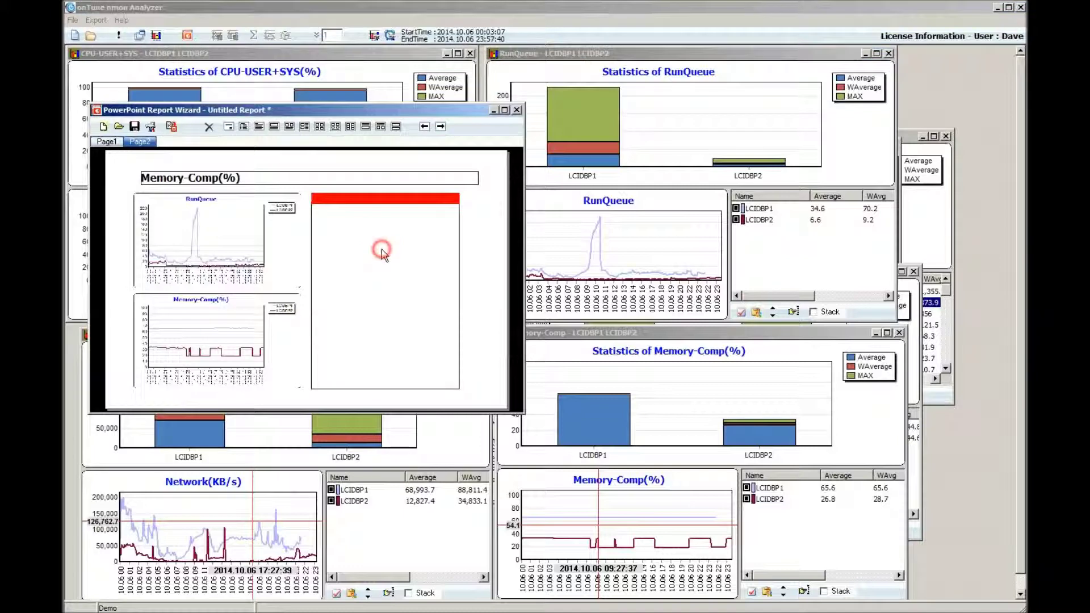
pyautogui.click(363, 199)
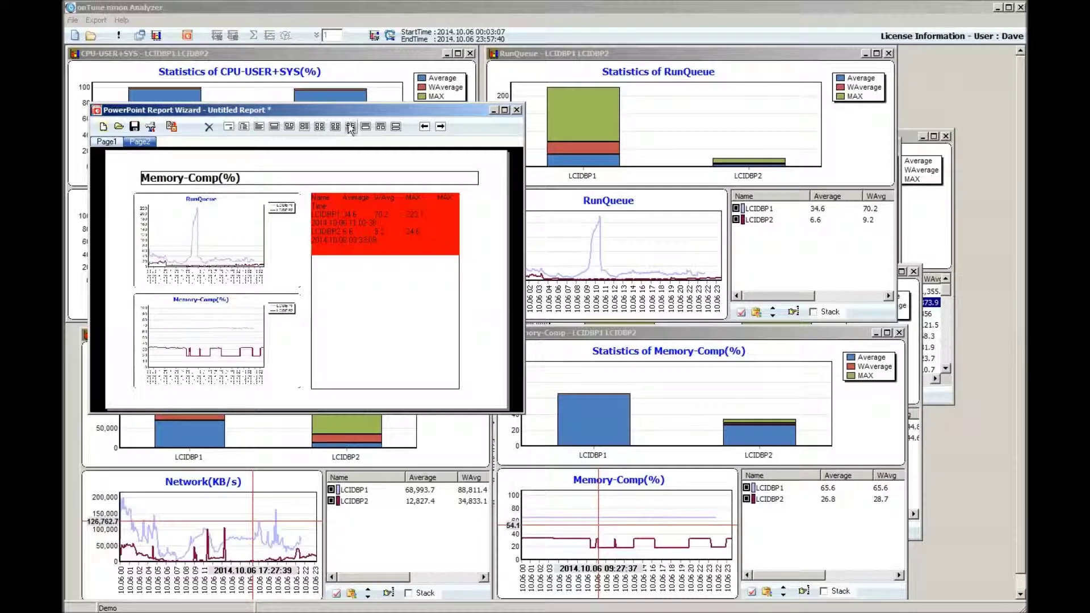
pyautogui.click(380, 127)
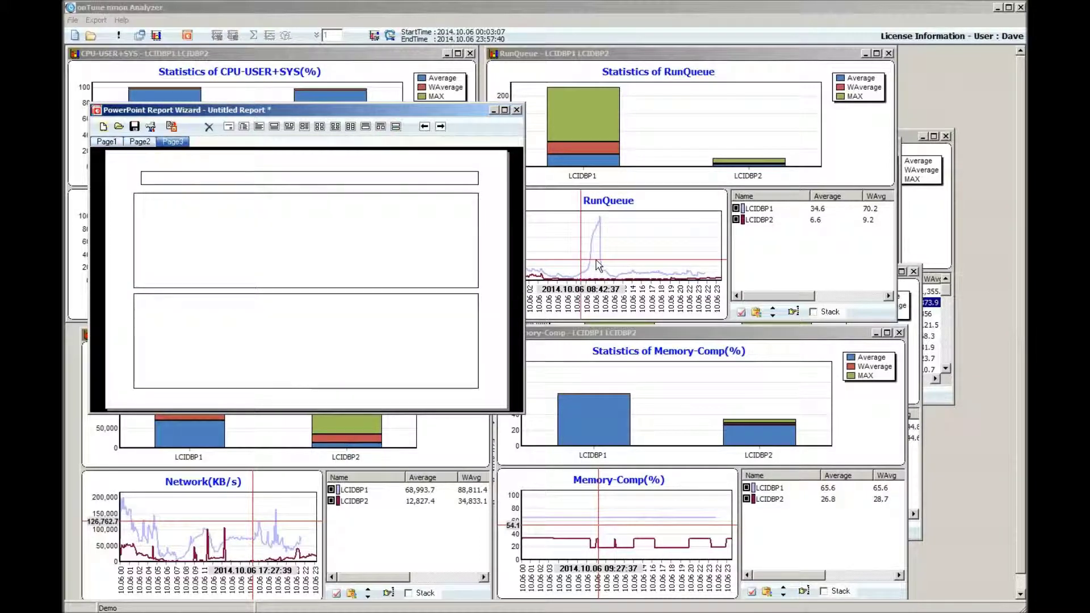
# Put the Disk(KB/s) line chart and Statistics of Disk(KB/s) chart on Page3, then save as PowerPoint.
pyautogui.click(888, 53)
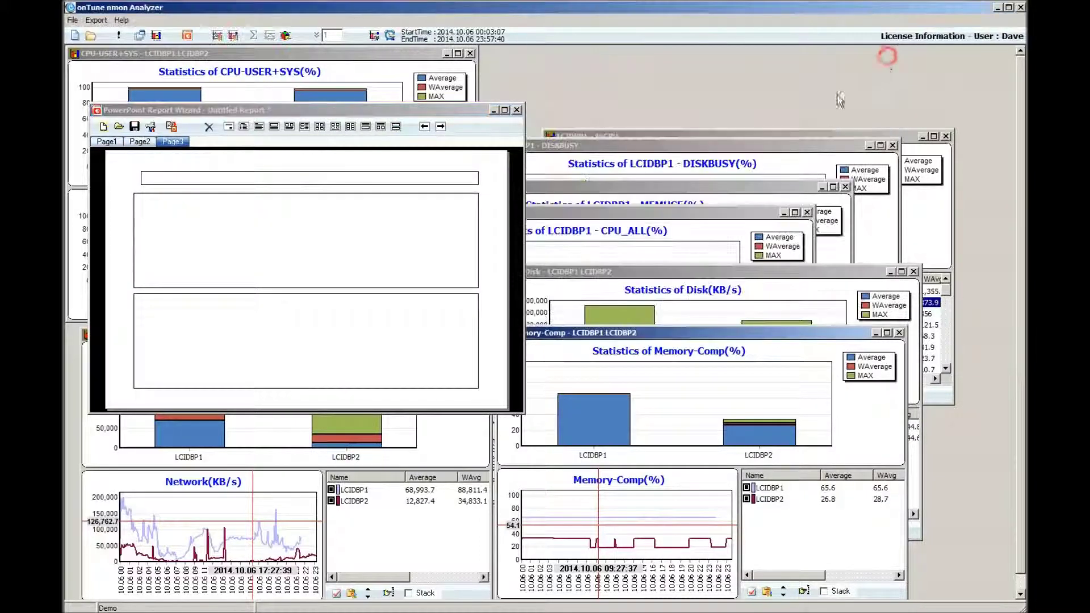
pyautogui.click(642, 278)
pyautogui.moveTo(643, 278); pyautogui.dragTo(683, 122)
pyautogui.moveTo(660, 307); pyautogui.dragTo(322, 224)
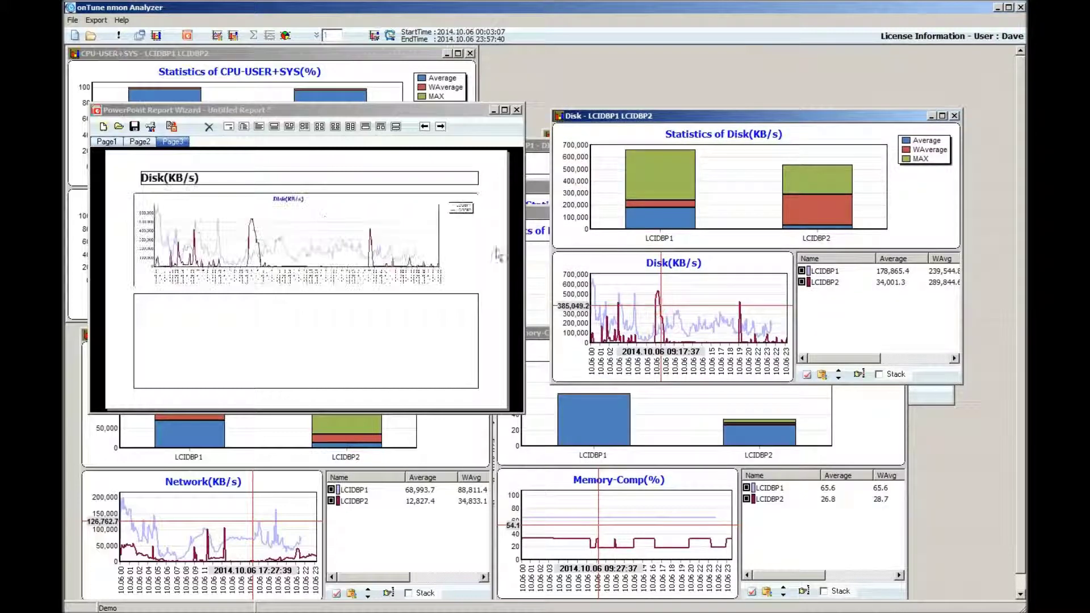
pyautogui.moveTo(603, 249); pyautogui.dragTo(374, 373)
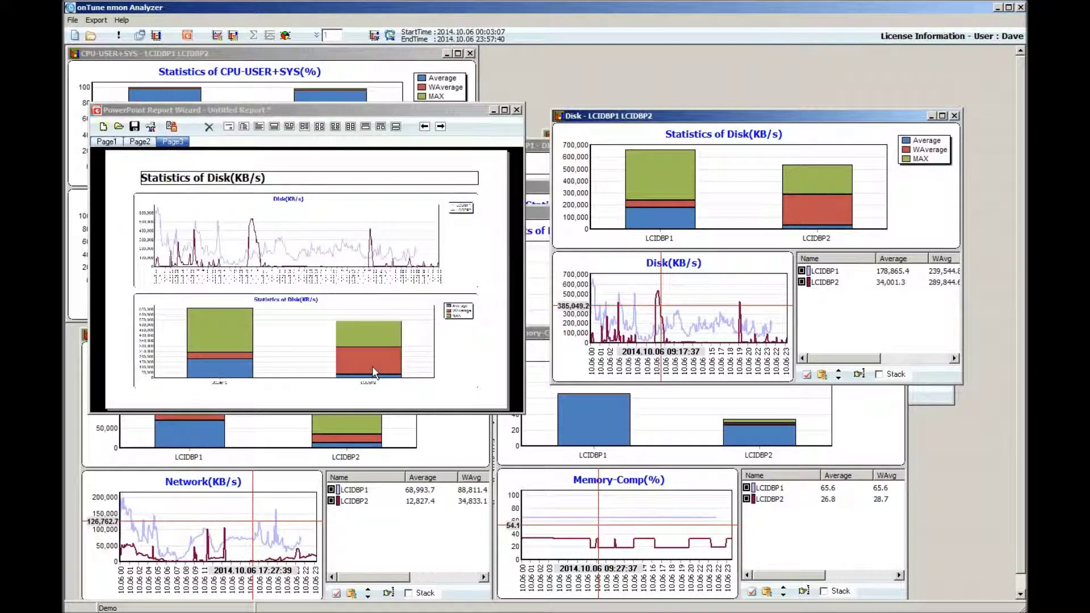
pyautogui.click(172, 126)
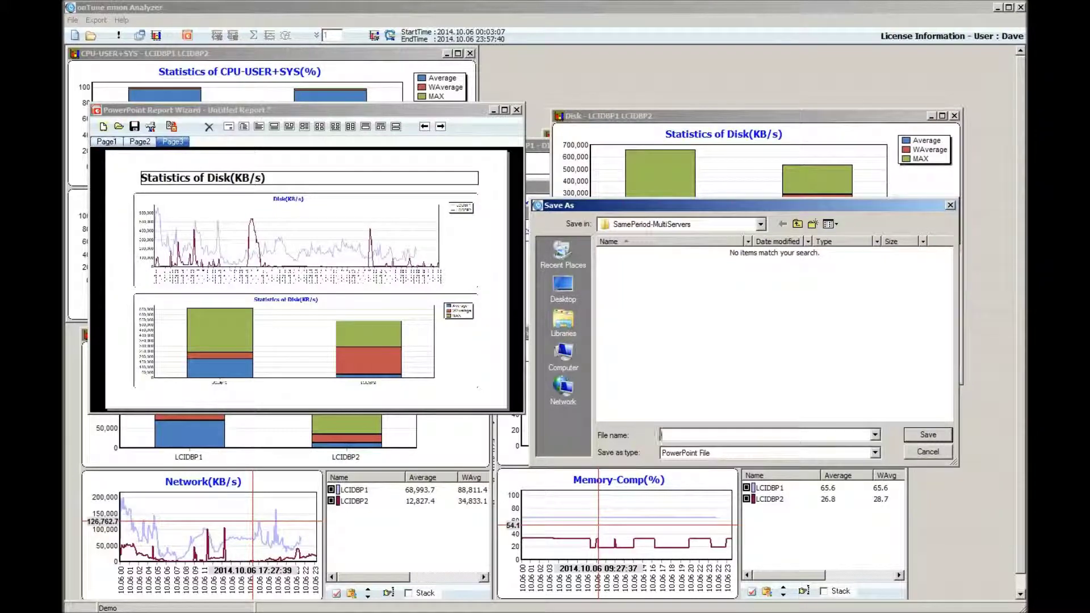
# Cancel the Save As dialog, leaving the three-page report unsaved.
pyautogui.click(928, 453)
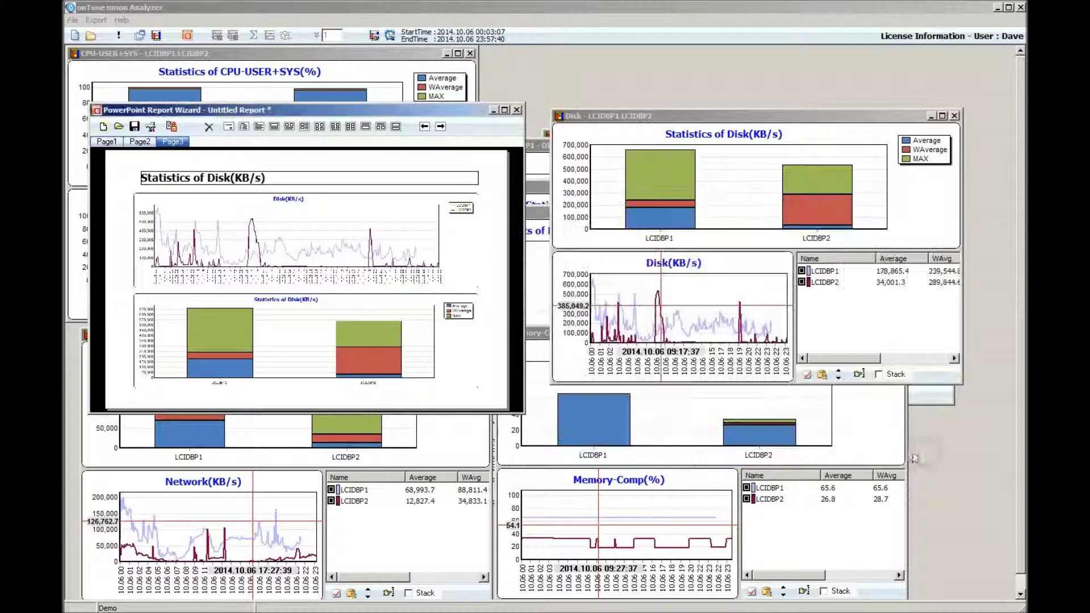